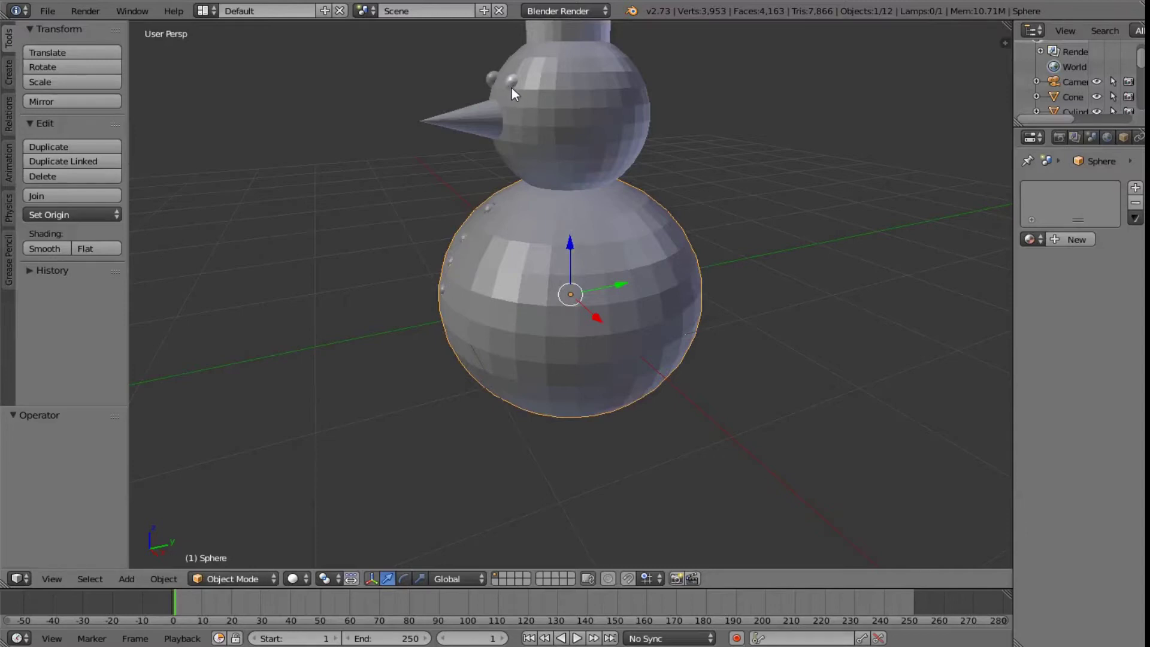
Preview a render of the snowman, then select the cylinder hat
{"action": "right_click", "coordinate": [484, 118]}
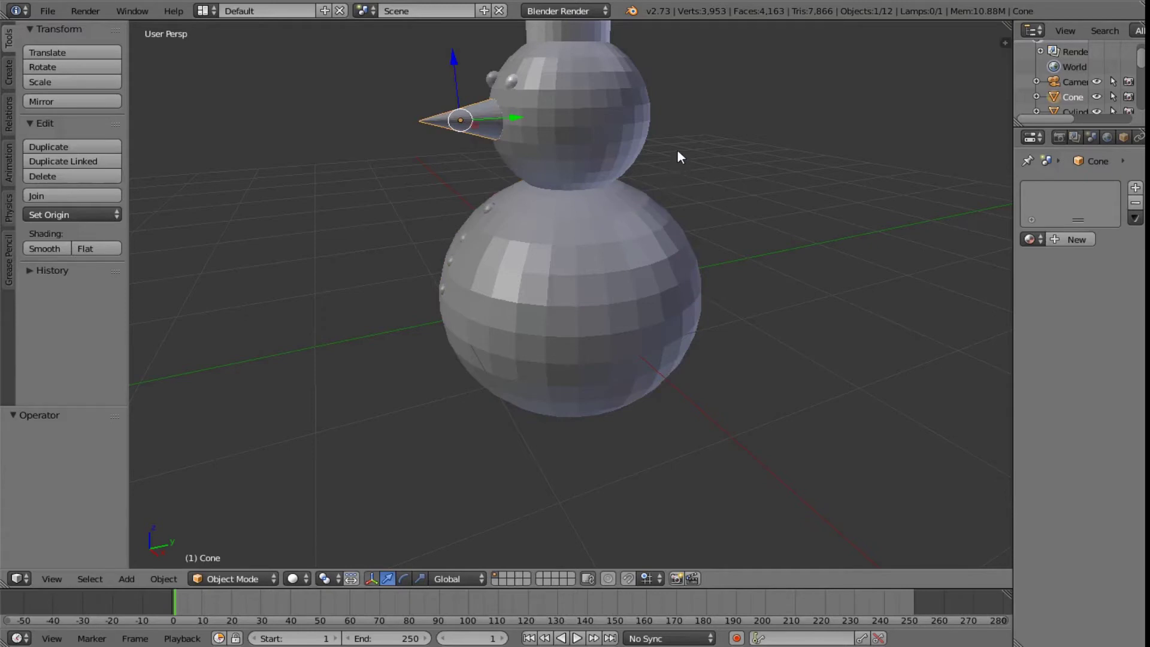
{"action": "scroll", "coordinate": [676, 149], "scroll_direction": "down", "scroll_amount": 3}
{"action": "right_click", "coordinate": [580, 147]}
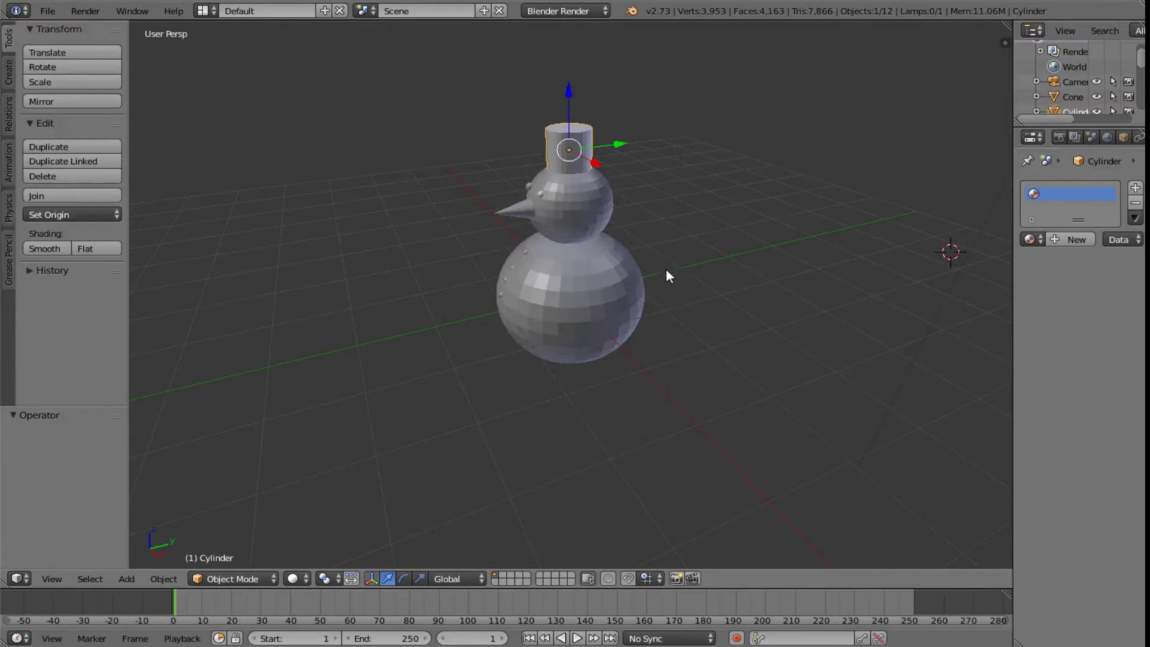
{"action": "scroll", "coordinate": [427, 336], "scroll_direction": "down", "scroll_amount": 5}
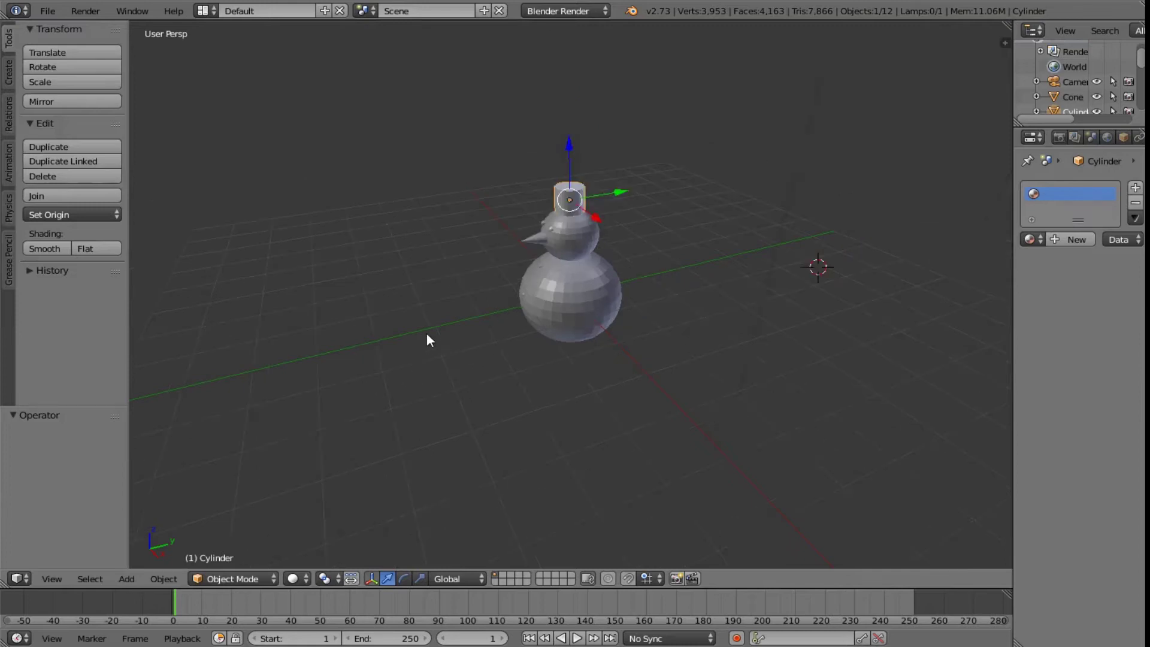
{"action": "key", "text": "F12"}
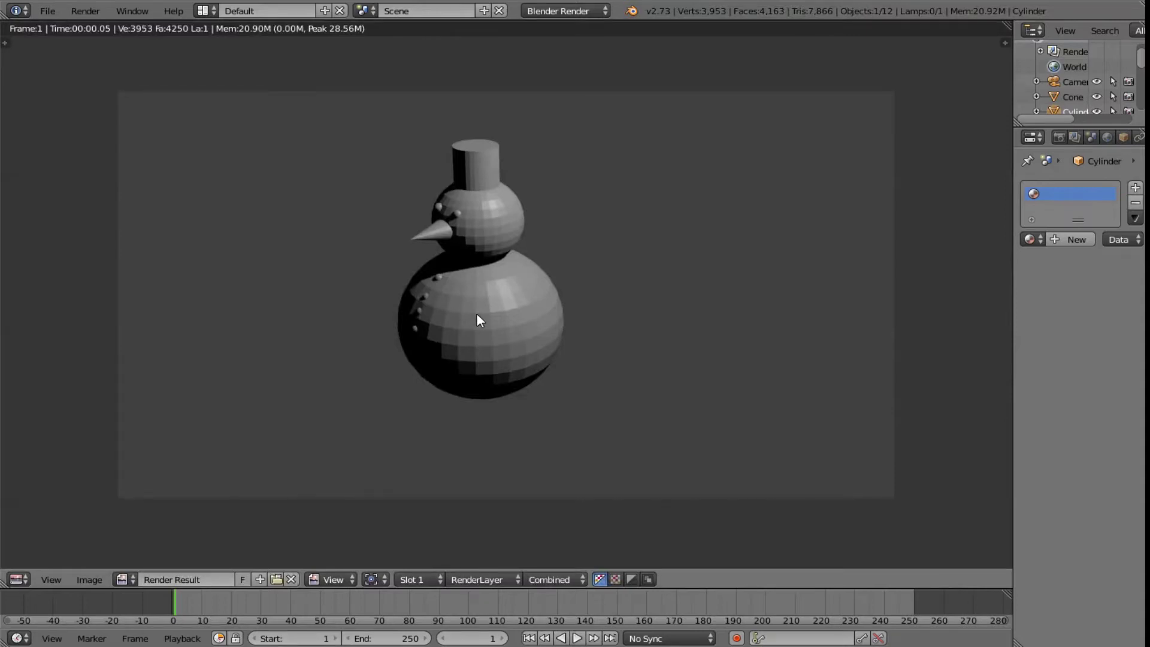
{"action": "key", "text": "Escape"}
{"action": "scroll", "coordinate": [599, 333], "scroll_direction": "up", "scroll_amount": 5}
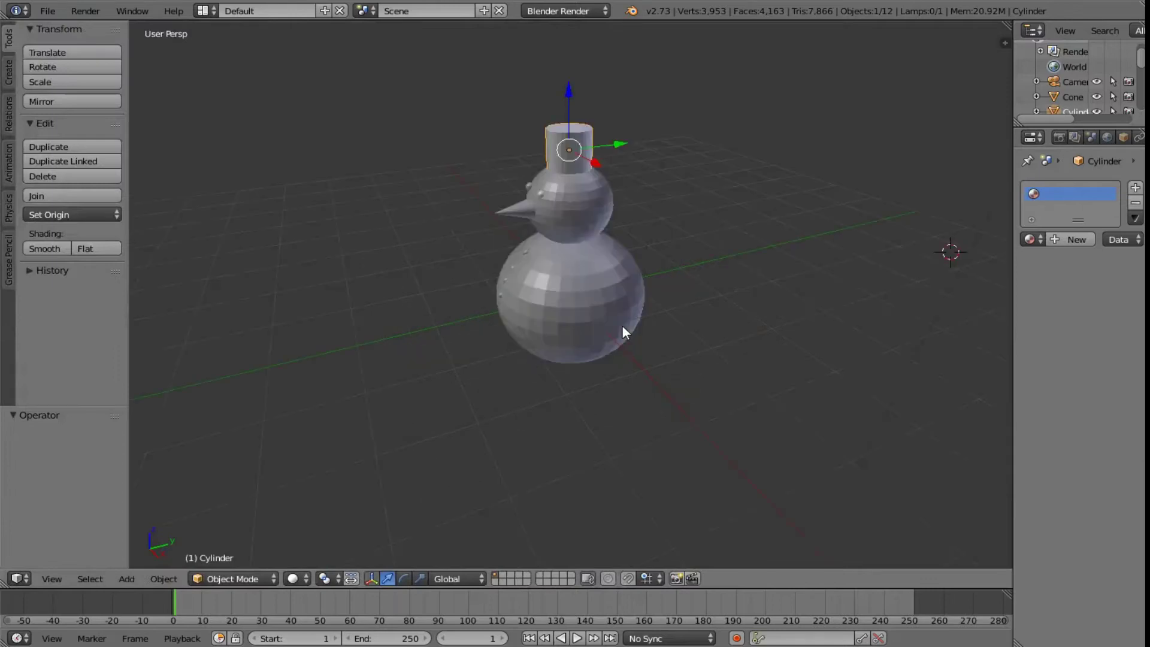
{"action": "right_click", "coordinate": [598, 252]}
{"action": "right_click", "coordinate": [573, 152]}
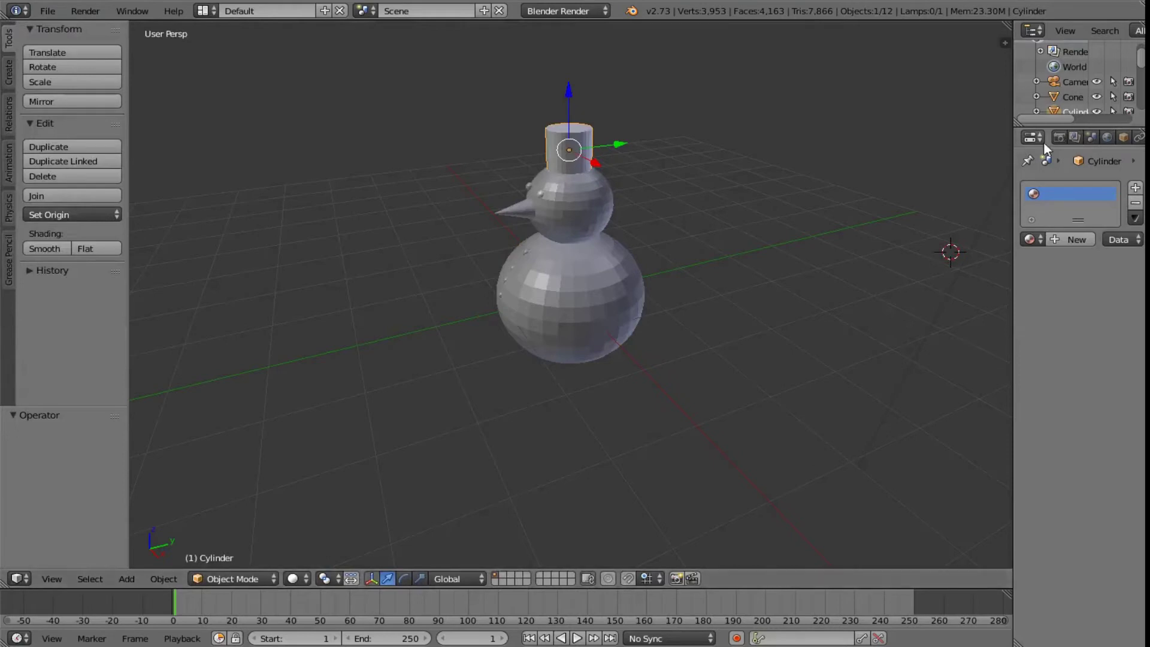
Widen the properties area and give the hat a new material named 'green hat'
{"action": "left_click", "coordinate": [1060, 138]}
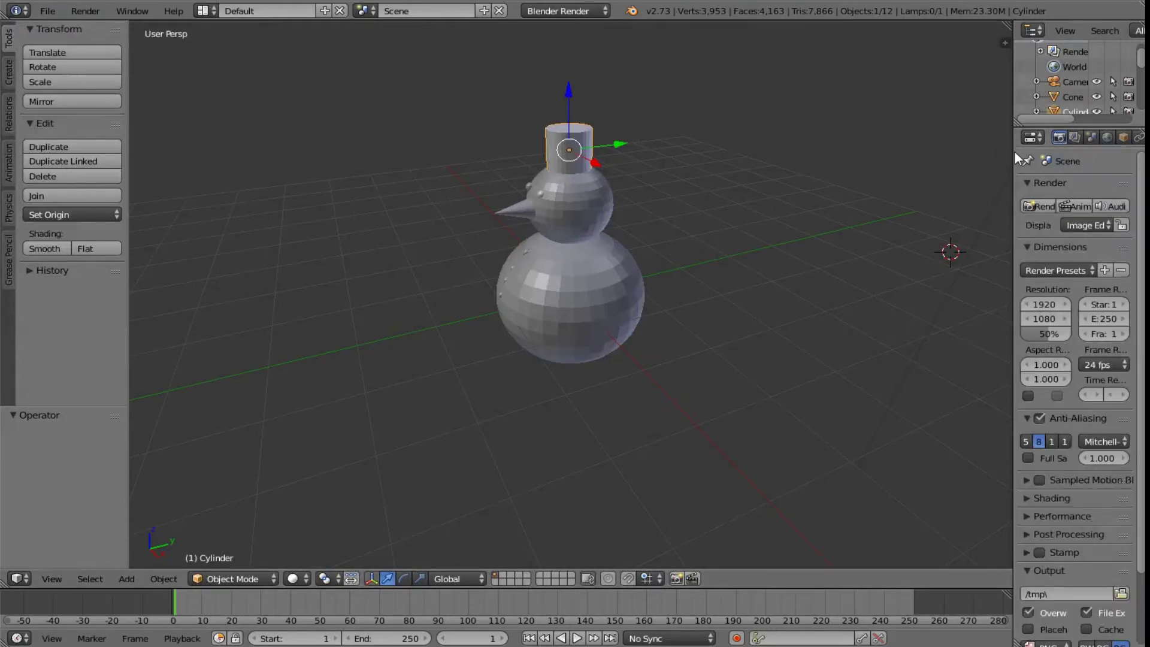
{"action": "left_click_drag", "start_coordinate": [1015, 157], "coordinate": [886, 155]}
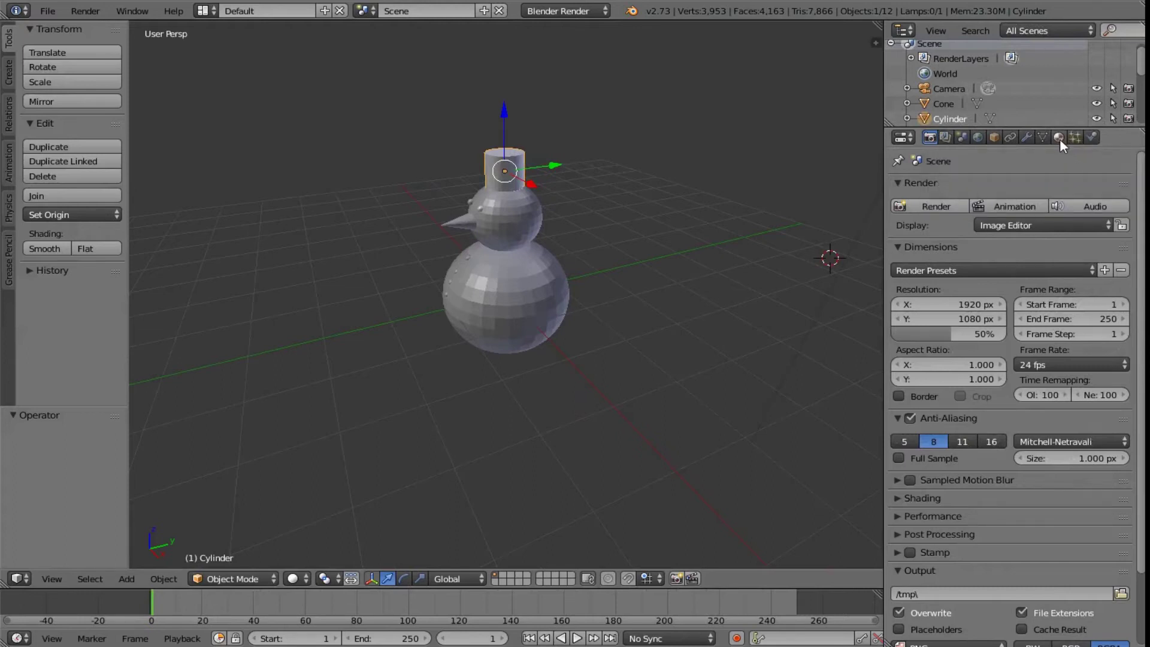
{"action": "left_click", "coordinate": [1059, 138]}
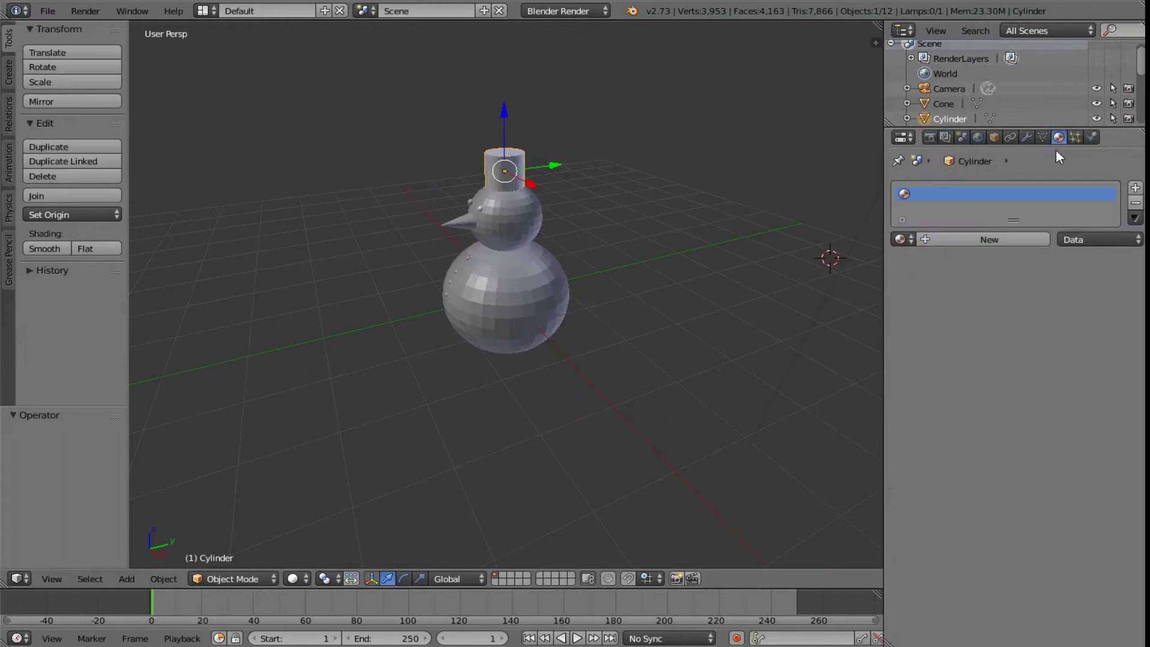
{"action": "left_click", "coordinate": [973, 239]}
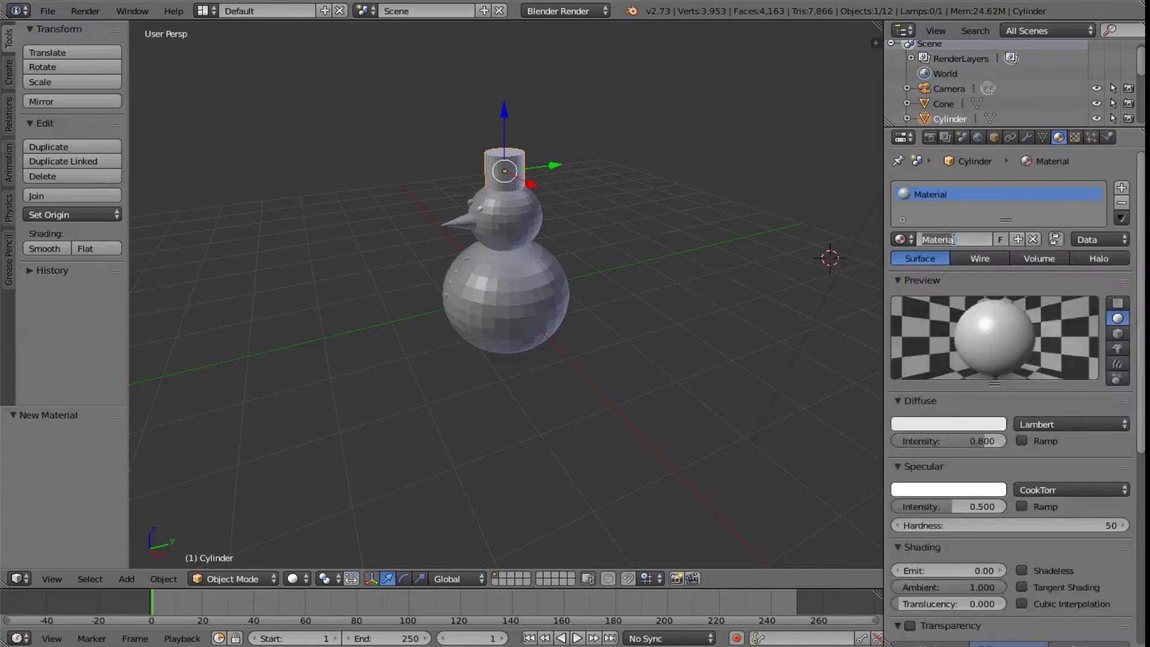
{"action": "type", "text": "green hat"}
{"action": "left_click", "coordinate": [945, 424]}
Set the green hat's diffuse colour to a dark green
{"action": "left_click", "coordinate": [943, 425]}
{"action": "mouse_move", "coordinate": [927, 271]}
{"action": "left_mouse_down"}
{"action": "mouse_move", "coordinate": [906, 276]}
{"action": "mouse_move", "coordinate": [887, 257]}
{"action": "left_mouse_up"}
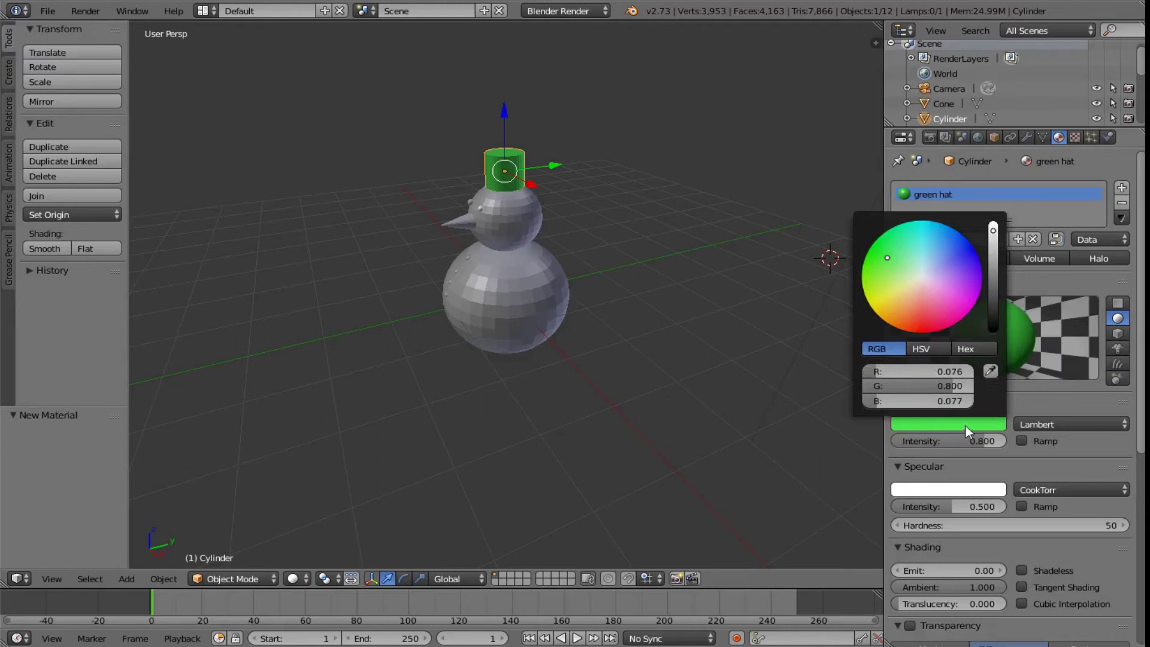
{"action": "left_click", "coordinate": [938, 423]}
{"action": "left_click_drag", "start_coordinate": [993, 231], "coordinate": [993, 256]}
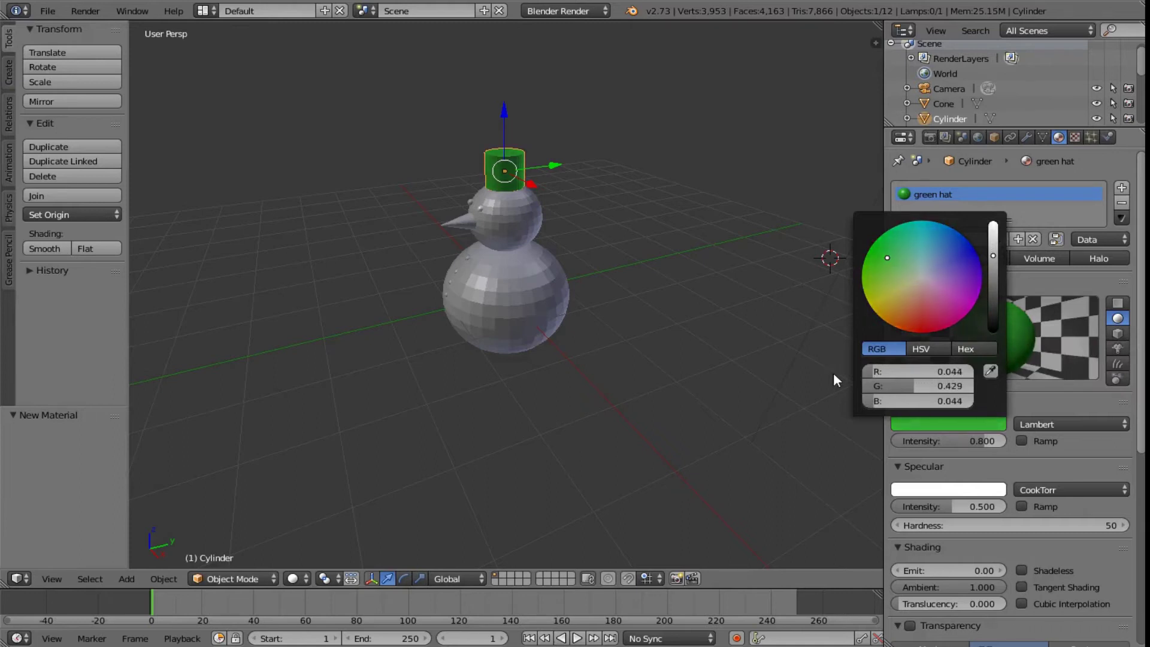
{"action": "left_click", "coordinate": [663, 247]}
{"action": "left_click", "coordinate": [630, 285]}
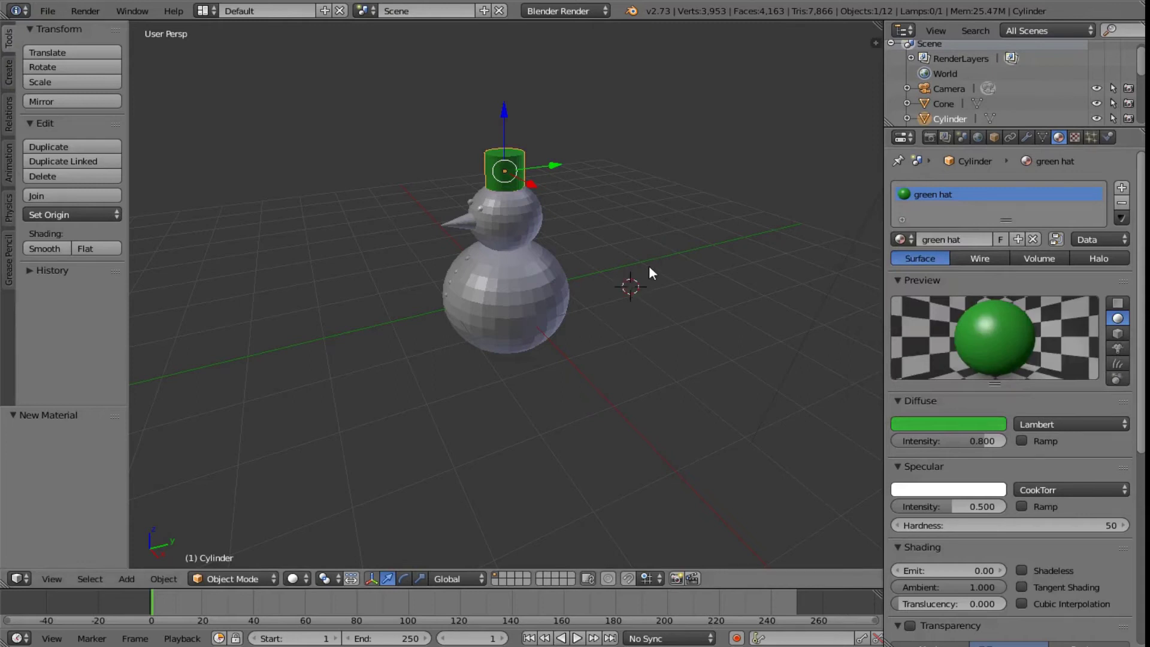
Render the snowman to confirm the hat is green, then orbit to look down on it
{"action": "key", "text": "F12"}
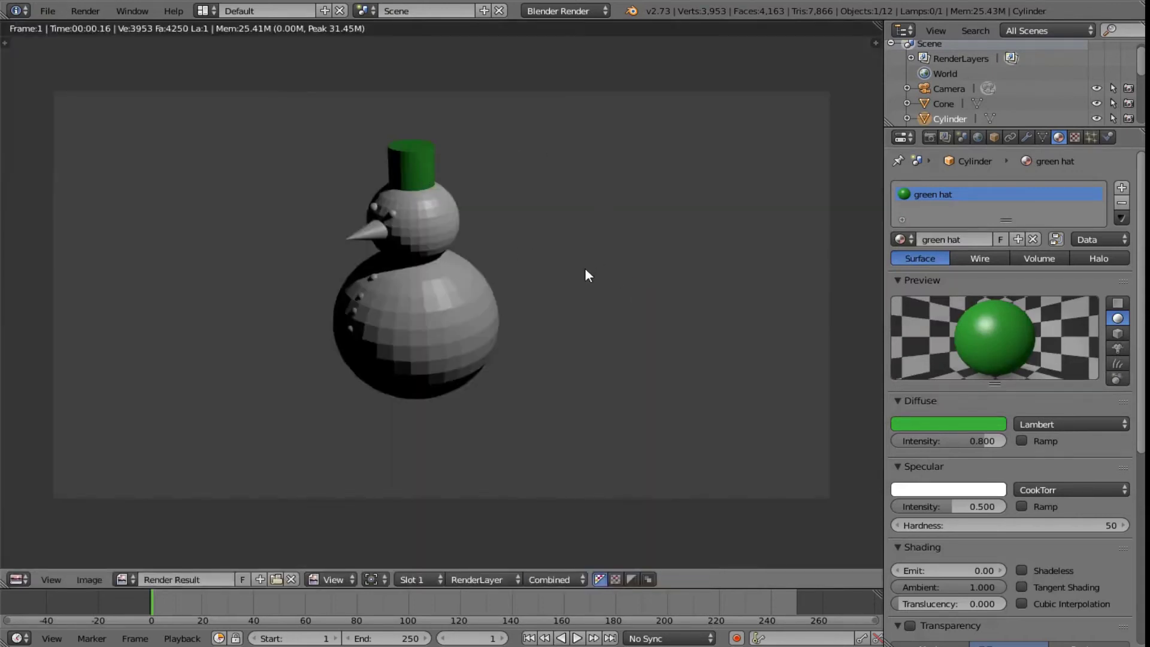
{"action": "key", "text": "Escape"}
{"action": "middle_click_drag", "start_coordinate": [649, 292], "coordinate": [684, 279]}
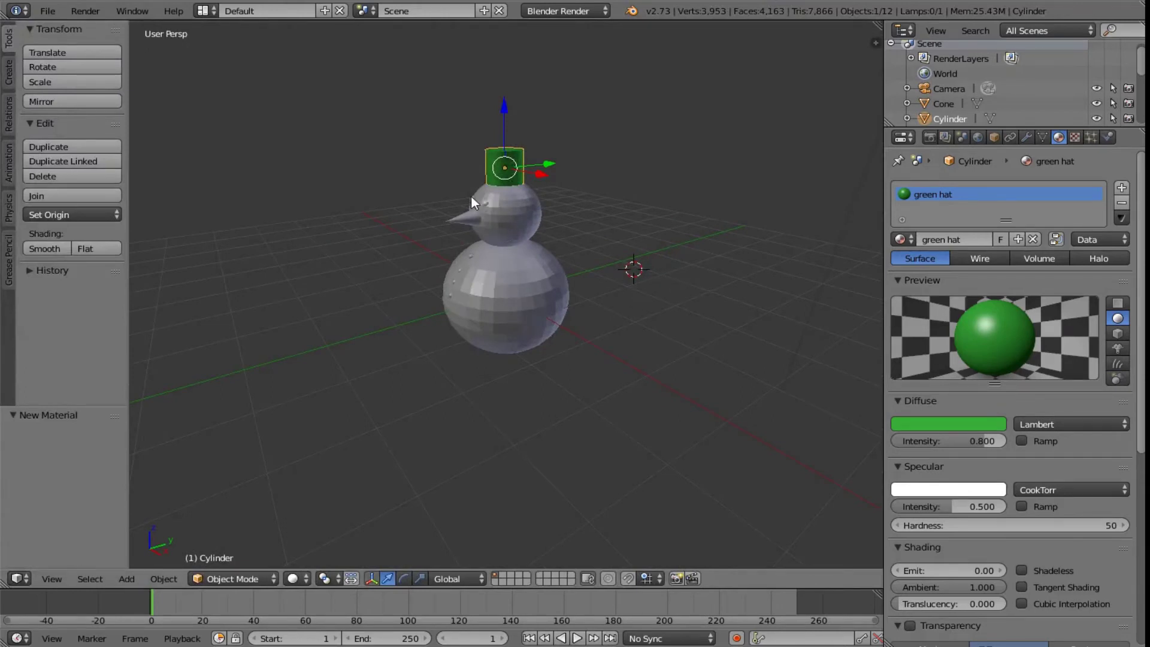
Select one eye sphere and give it a new material named 'coal'
{"action": "right_click", "coordinate": [486, 206]}
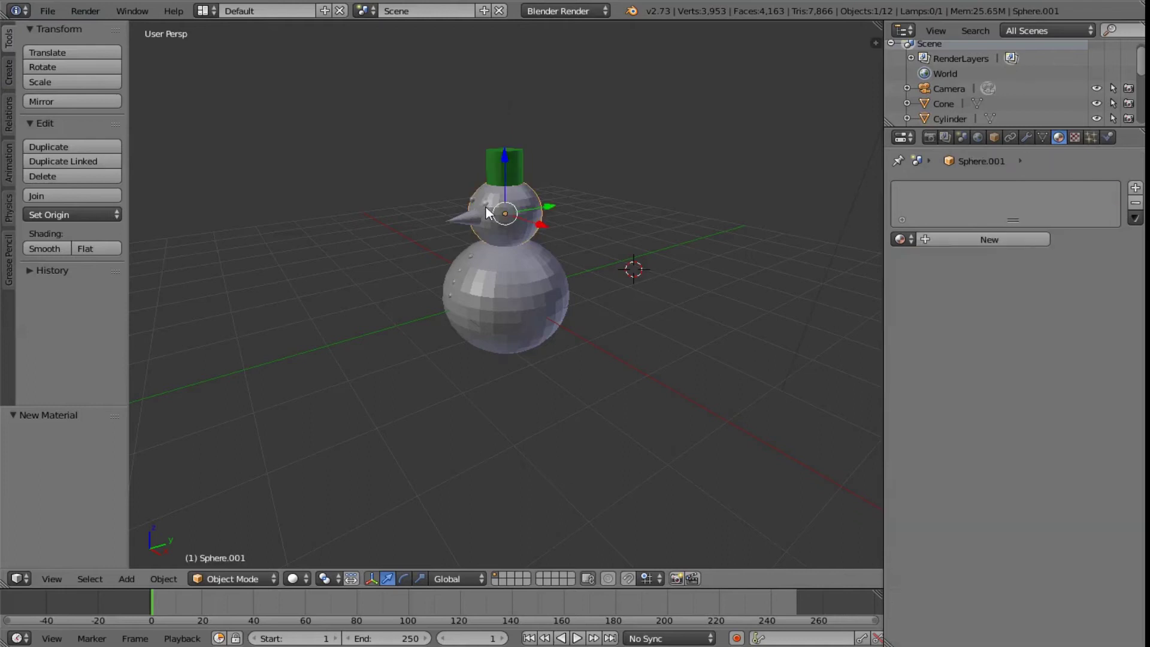
{"action": "right_click", "coordinate": [488, 208]}
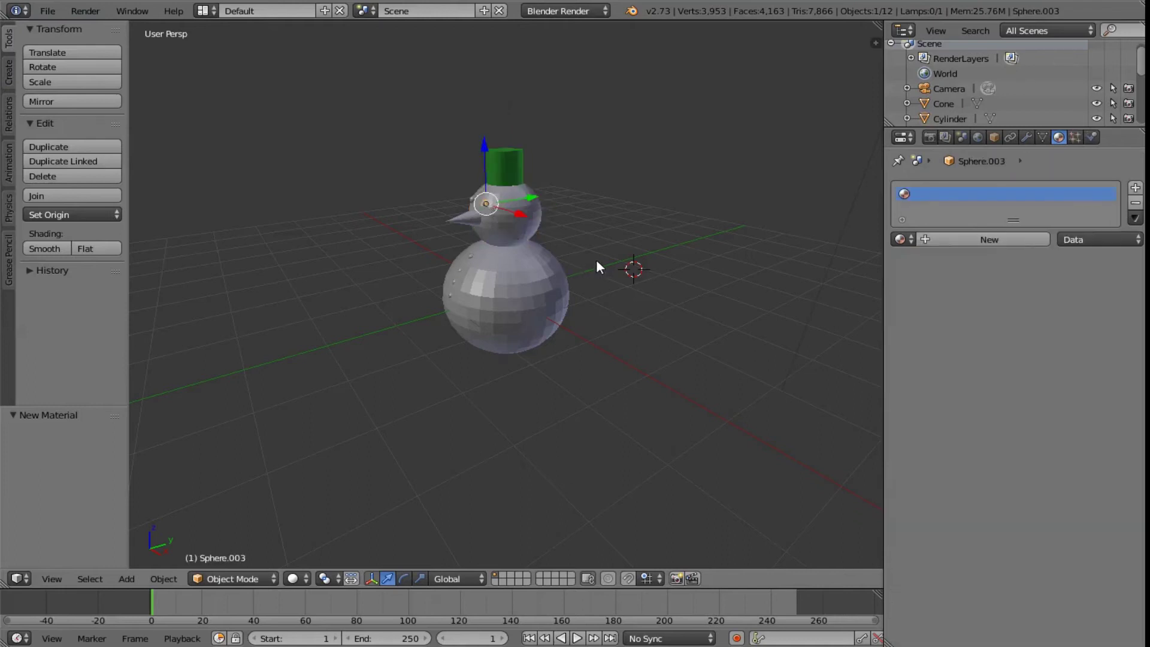
{"action": "scroll", "coordinate": [427, 193], "scroll_direction": "up", "scroll_amount": 5}
{"action": "scroll", "coordinate": [426, 193], "scroll_direction": "down", "scroll_amount": 3}
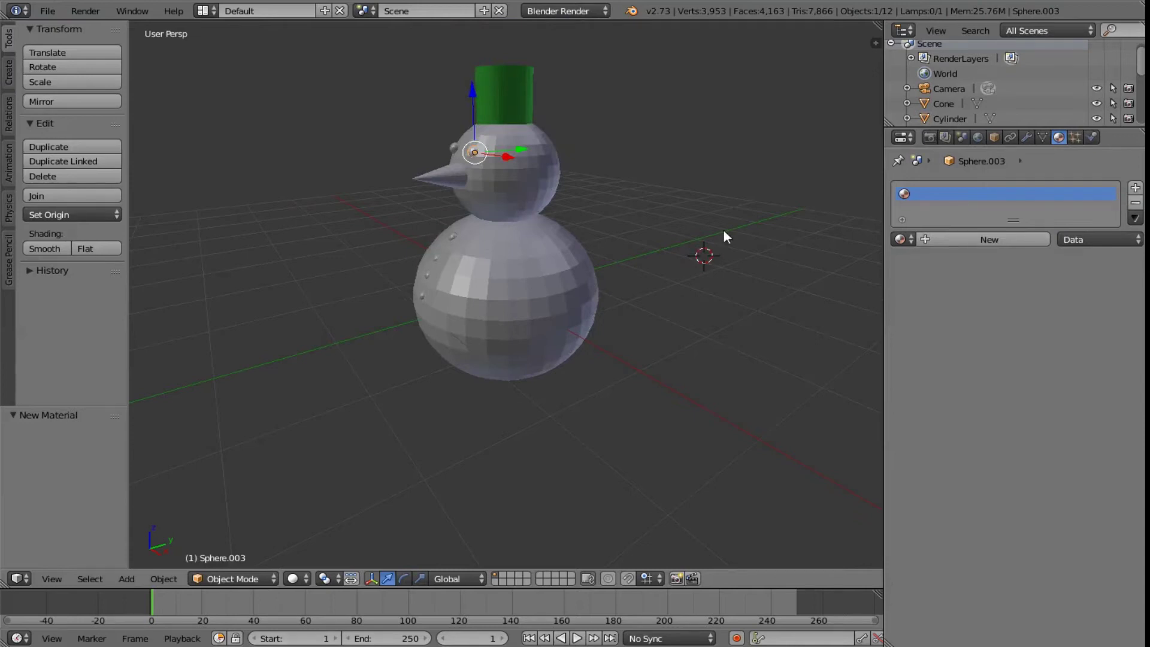
{"action": "left_click", "coordinate": [981, 239]}
{"action": "left_click", "coordinate": [954, 240]}
{"action": "type", "text": "coal"}
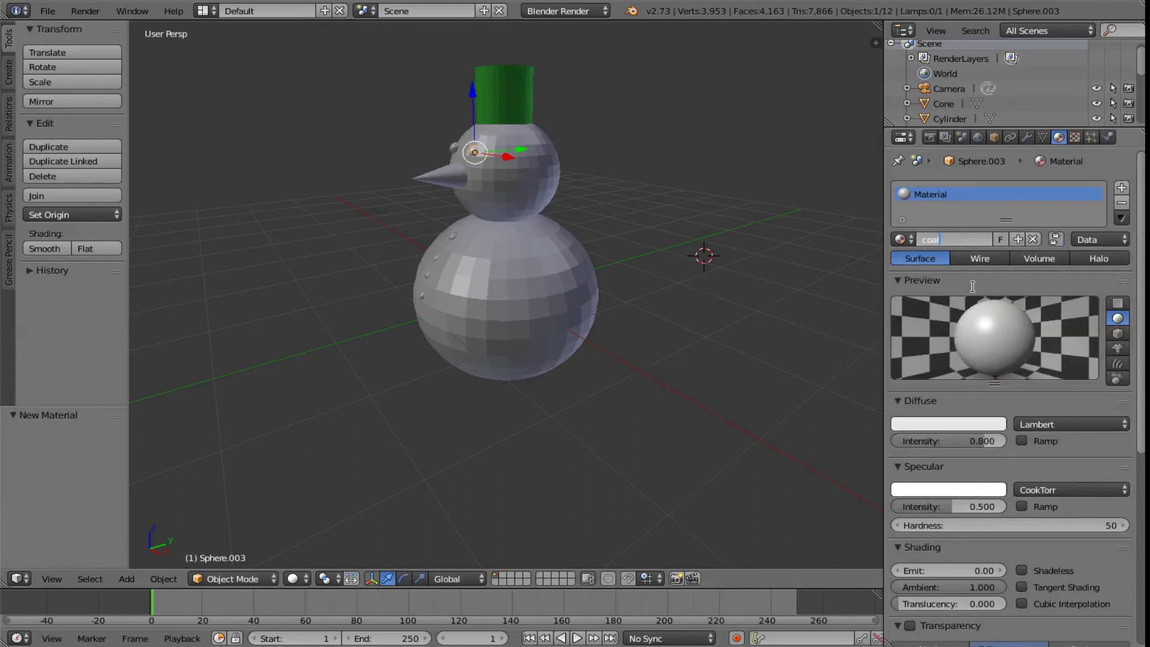
{"action": "left_click", "coordinate": [946, 424]}
Darken the coal diffuse colour to black and check it with a render
{"action": "left_click", "coordinate": [947, 424]}
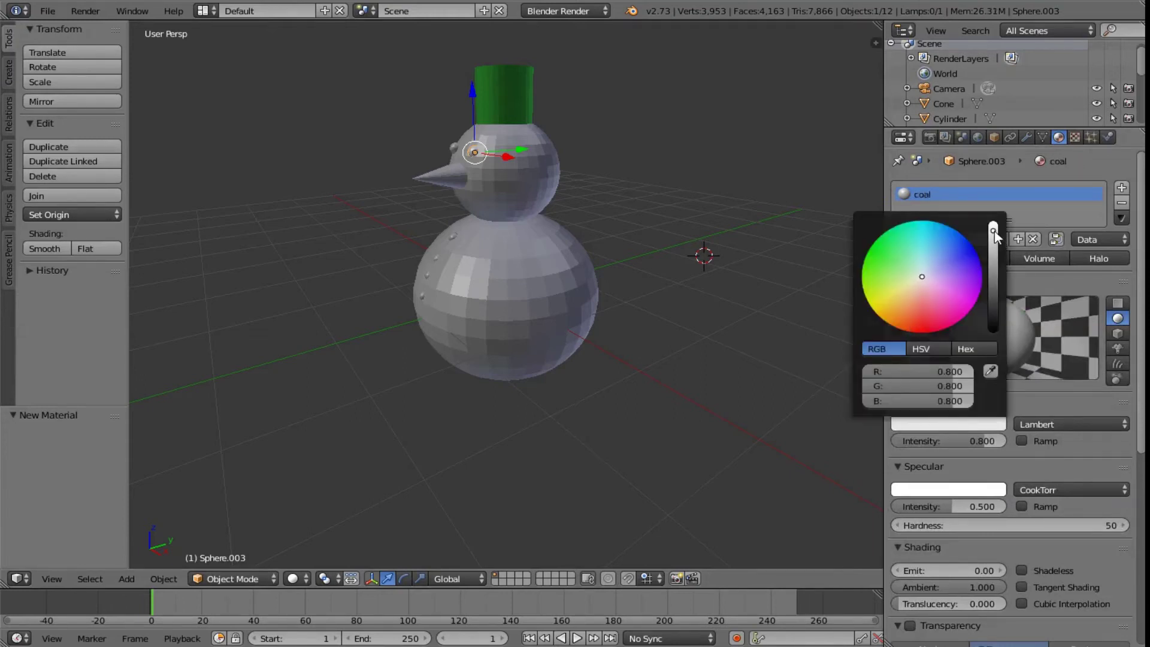
{"action": "left_click_drag", "start_coordinate": [993, 231], "coordinate": [987, 339]}
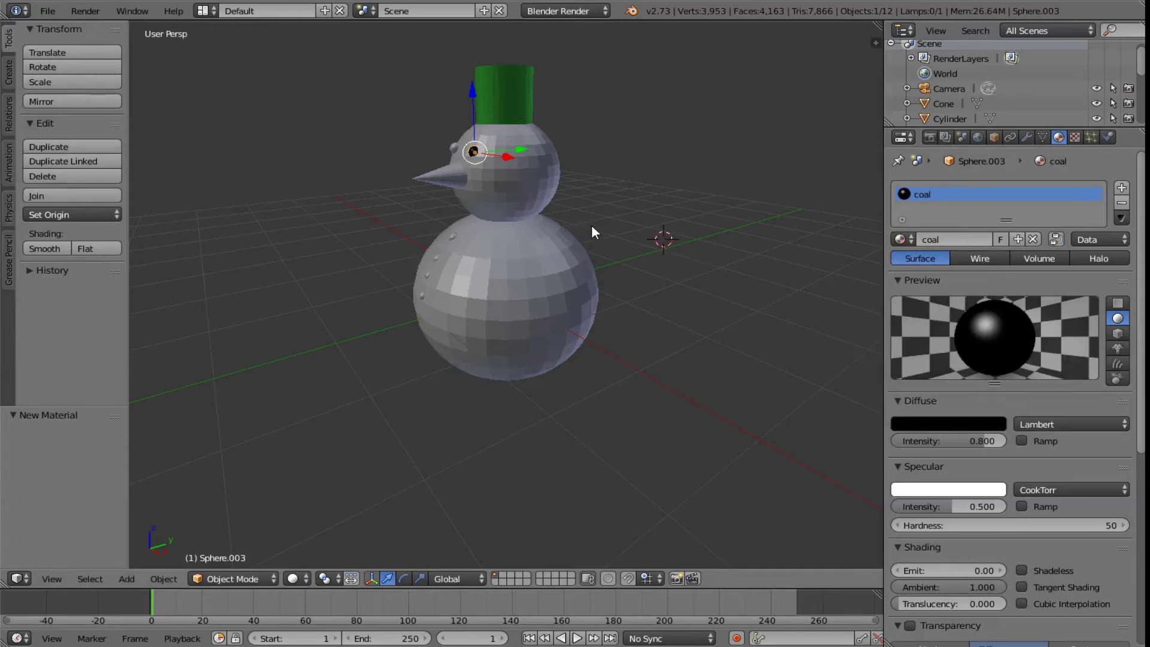
{"action": "key", "text": "F12"}
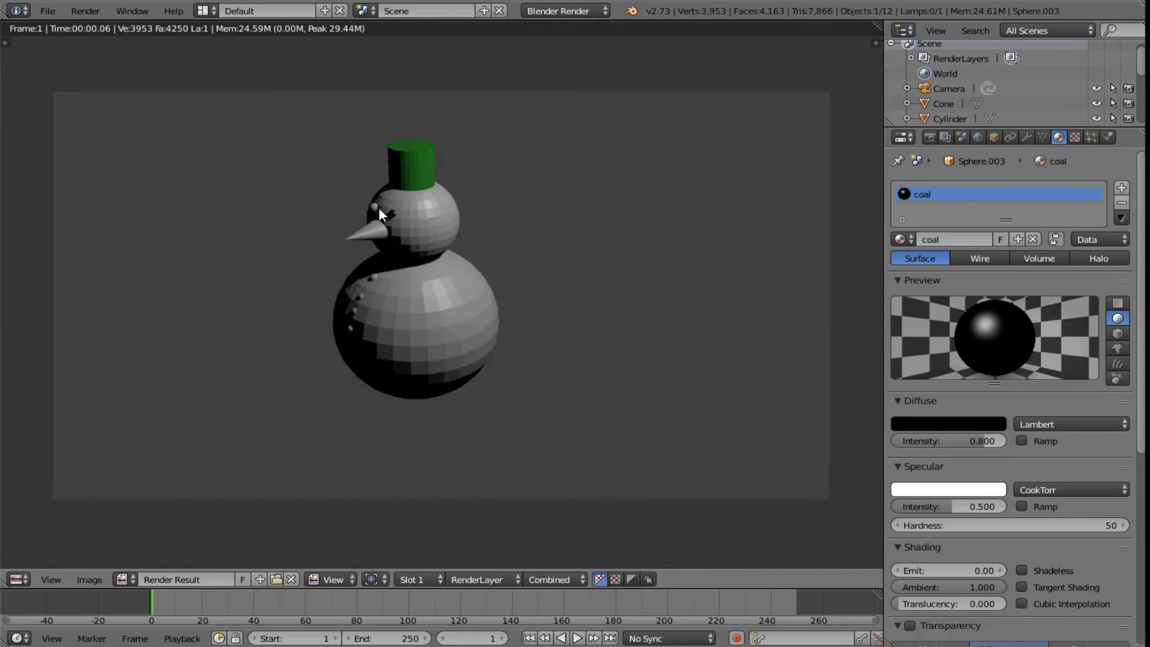
{"action": "key", "text": "Escape"}
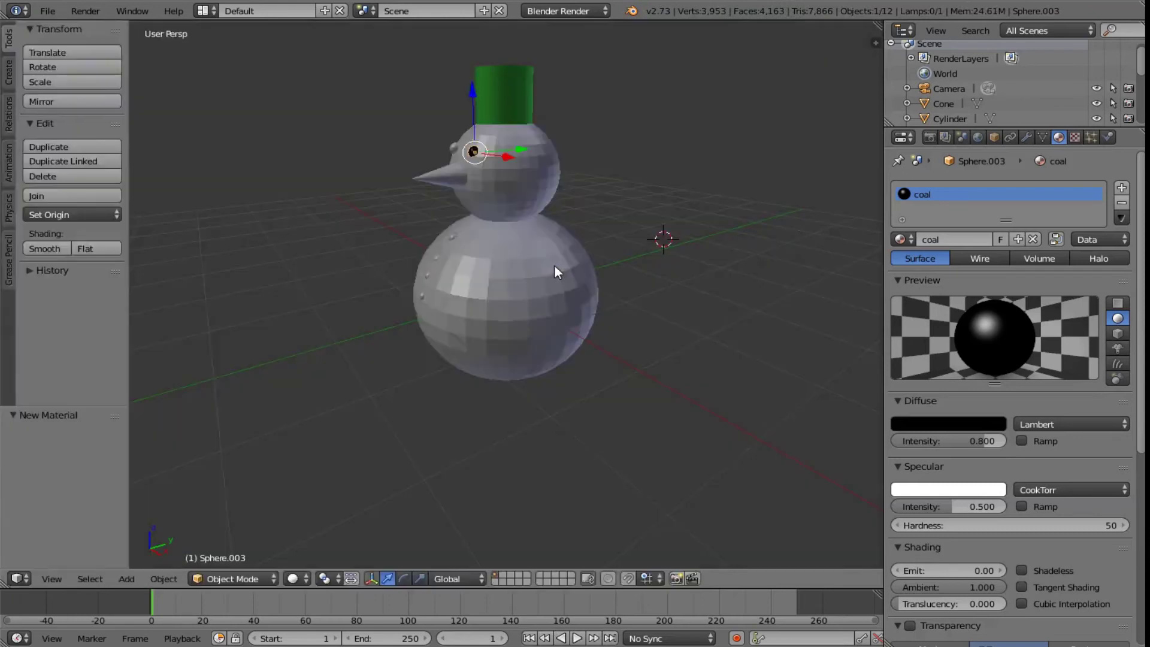
Apply the existing coal material to the second eye and the first button
{"action": "right_click", "coordinate": [454, 147]}
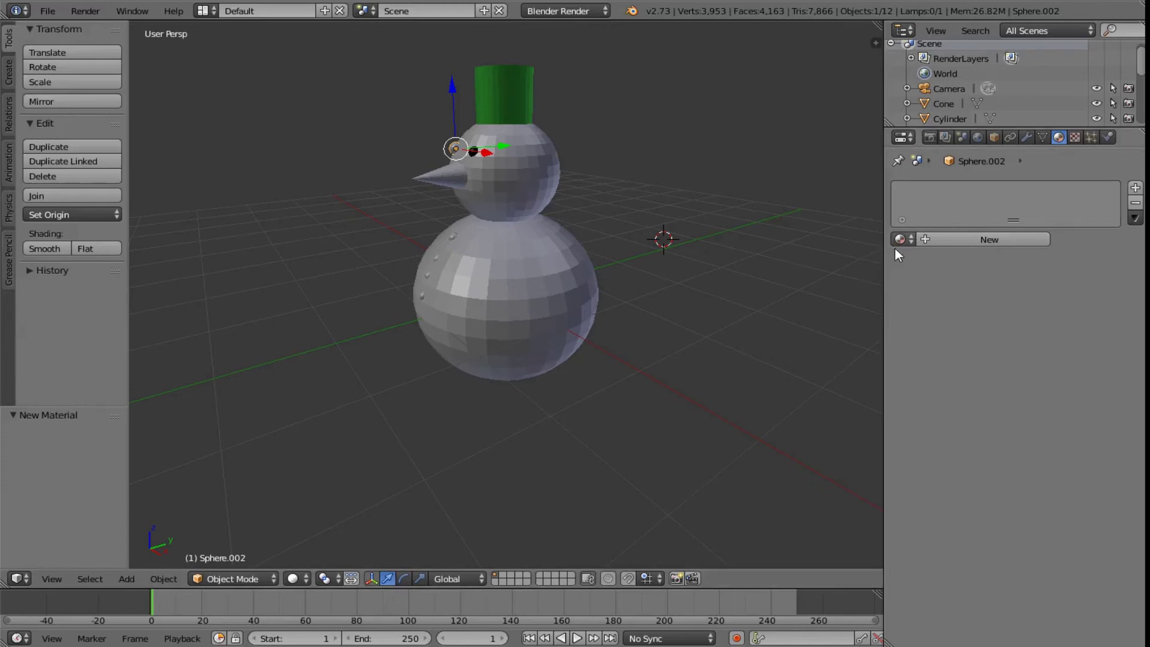
{"action": "left_click", "coordinate": [909, 239]}
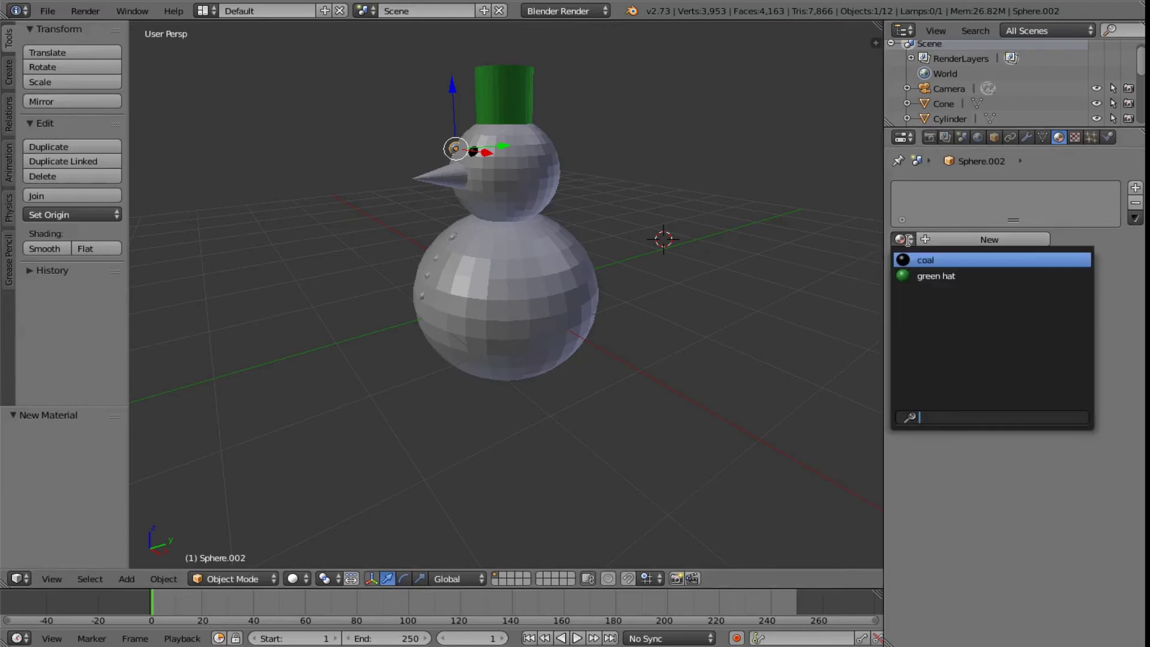
{"action": "left_click", "coordinate": [920, 255]}
{"action": "right_click", "coordinate": [454, 235]}
{"action": "right_click", "coordinate": [454, 236]}
{"action": "left_click", "coordinate": [900, 239]}
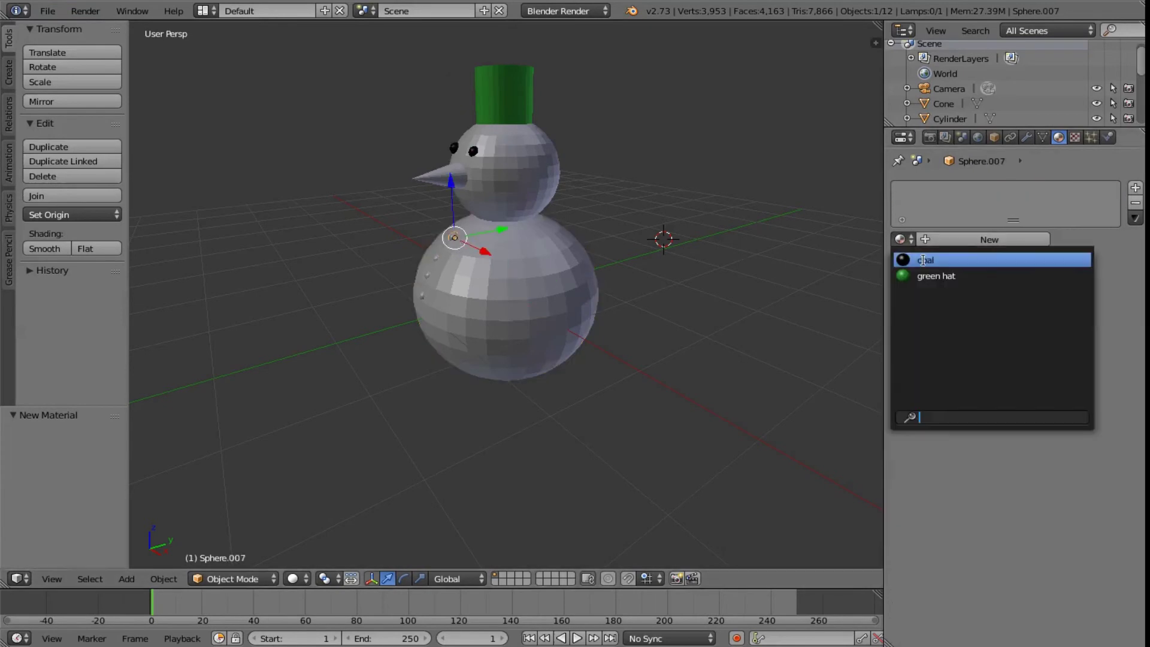
{"action": "left_click", "coordinate": [918, 256]}
Apply coal to the remaining three button spheres, down to the lowest one
{"action": "right_click", "coordinate": [436, 257]}
{"action": "right_click", "coordinate": [439, 257]}
{"action": "left_click", "coordinate": [900, 240]}
{"action": "left_click", "coordinate": [917, 257]}
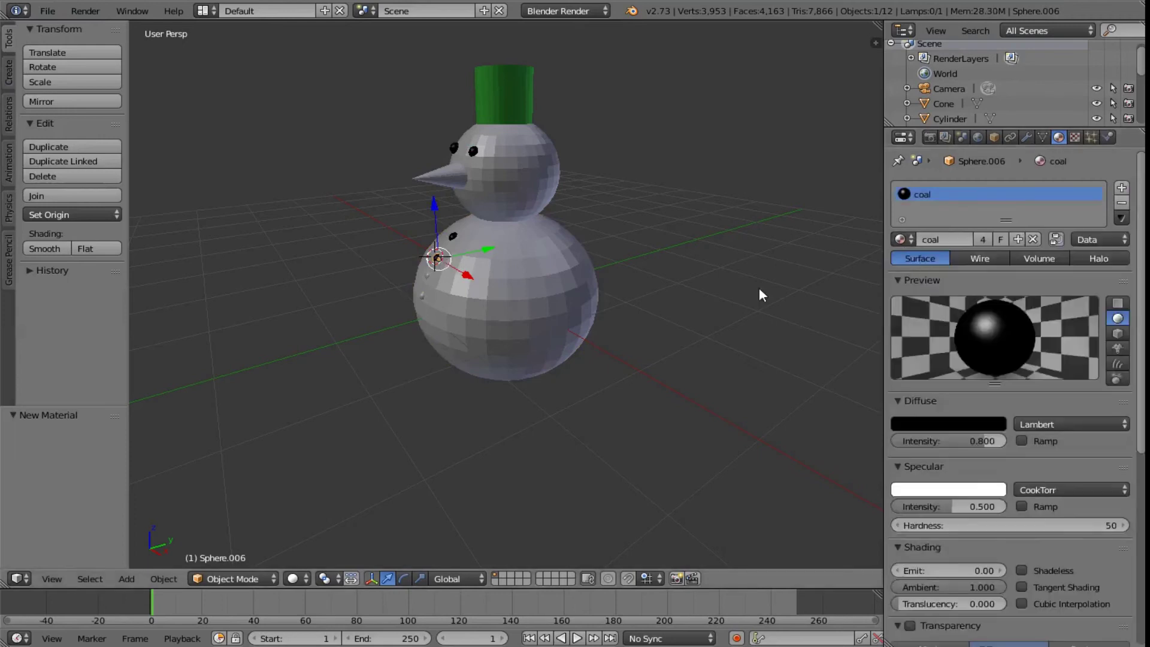
{"action": "right_click", "coordinate": [428, 276]}
{"action": "right_click", "coordinate": [428, 275]}
{"action": "left_click", "coordinate": [906, 238]}
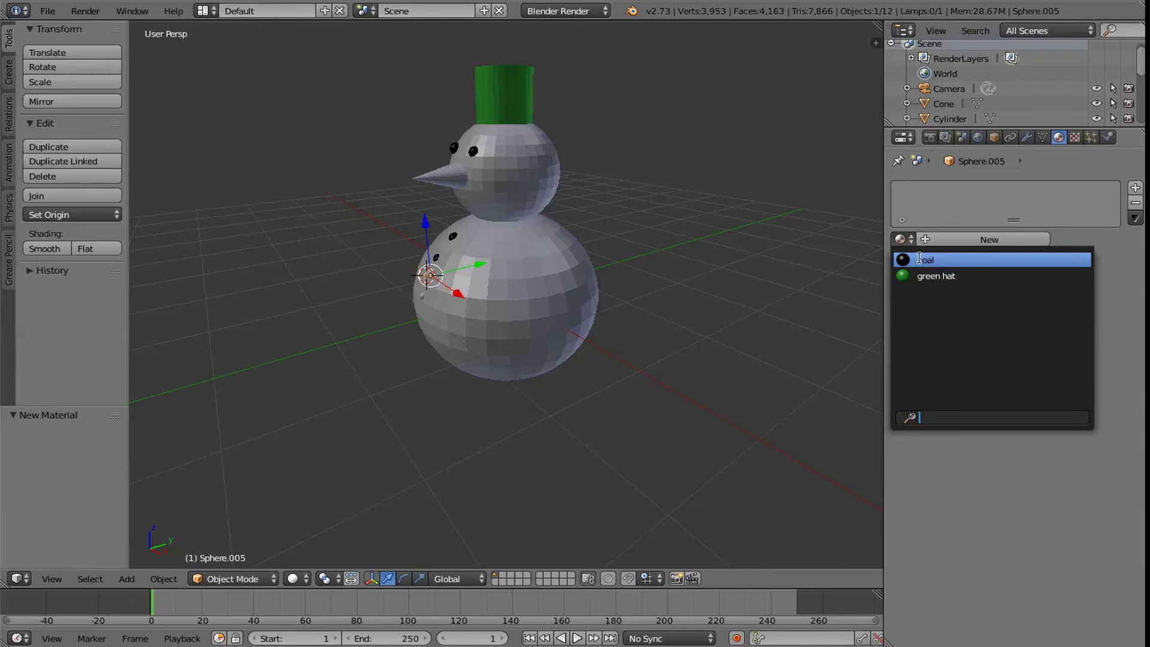
{"action": "left_click", "coordinate": [919, 257]}
{"action": "right_click", "coordinate": [420, 295]}
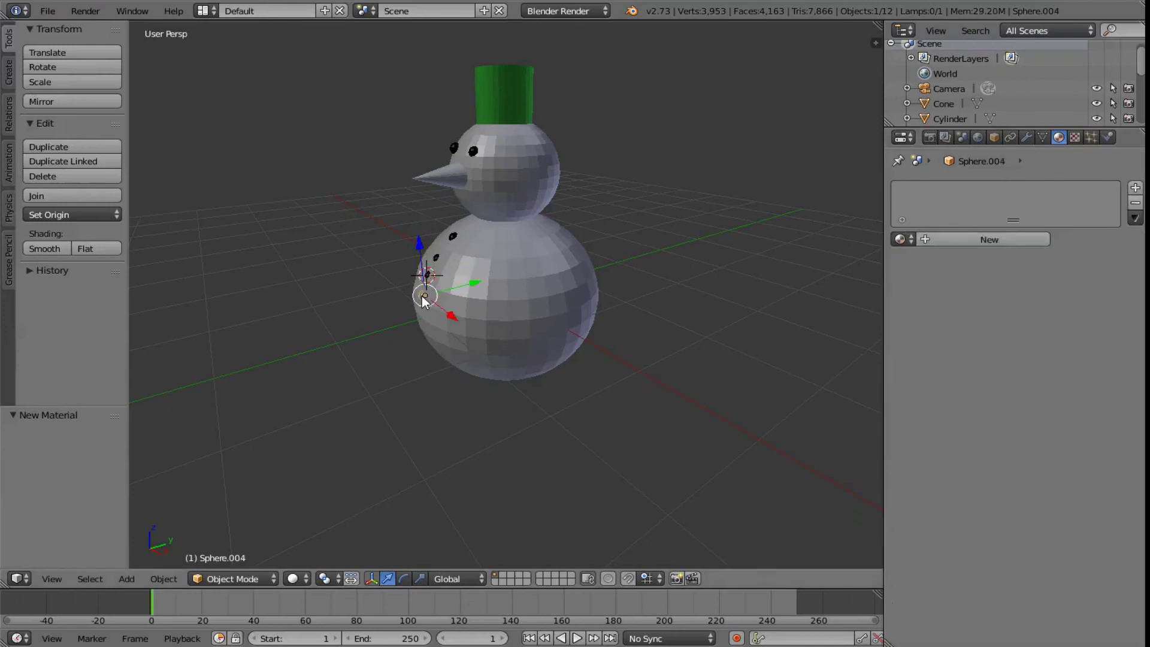
{"action": "left_click", "coordinate": [900, 239]}
{"action": "left_click", "coordinate": [913, 258]}
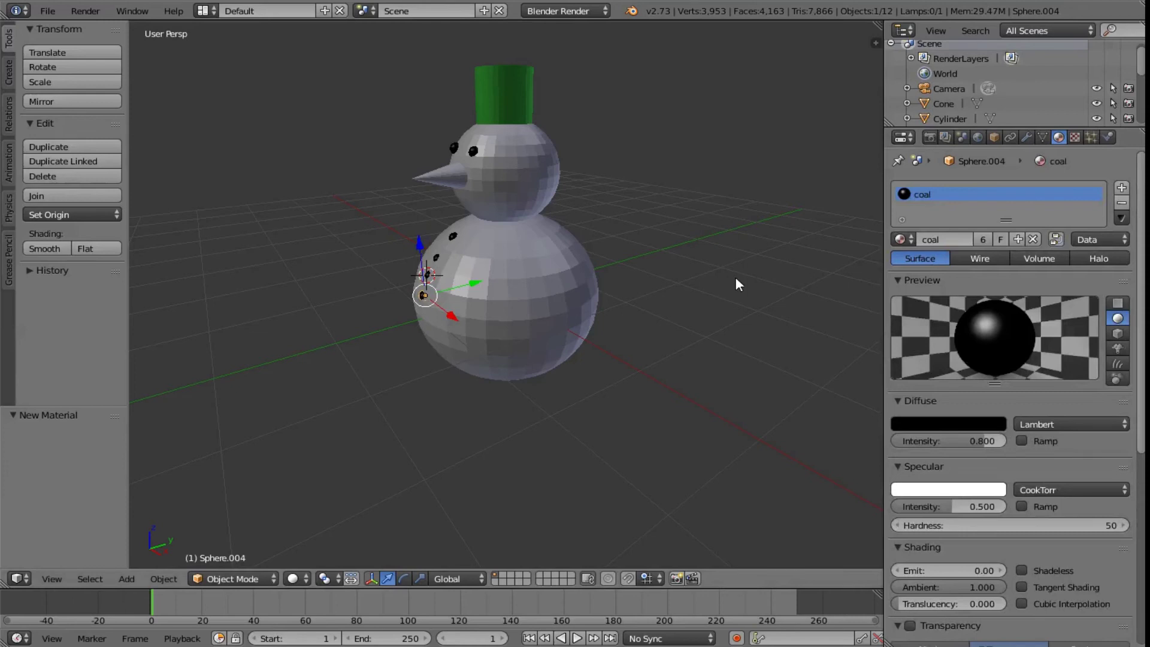
Render to check the black eyes and buttons, then select the cone nose
{"action": "key", "text": "F12"}
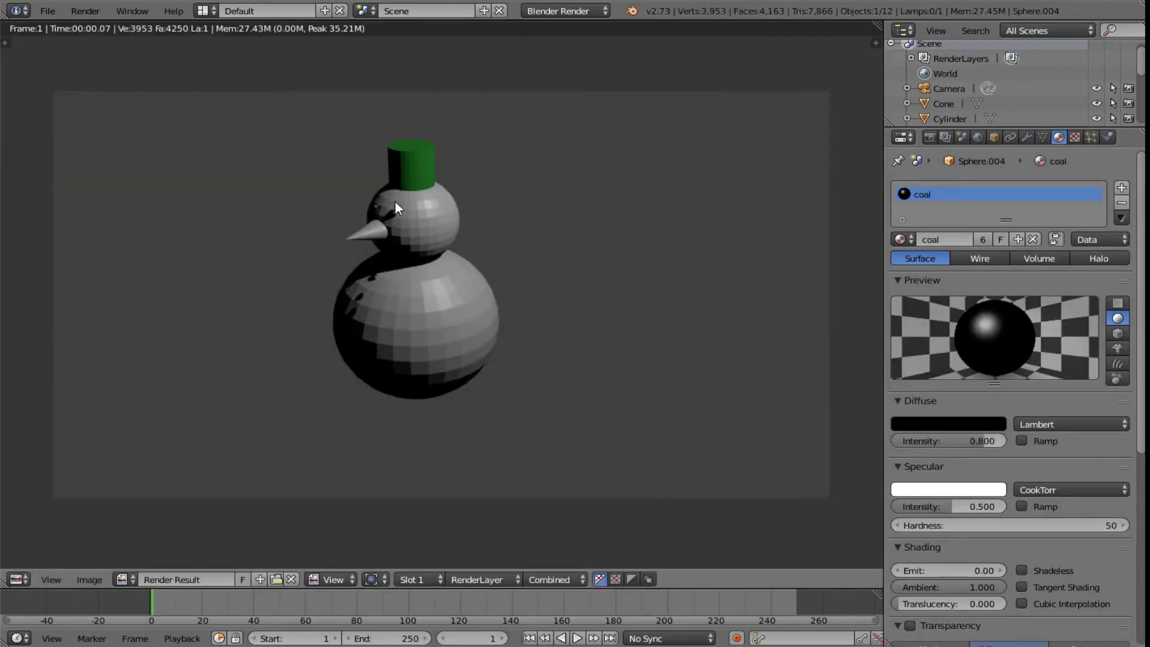
{"action": "key", "text": "Escape"}
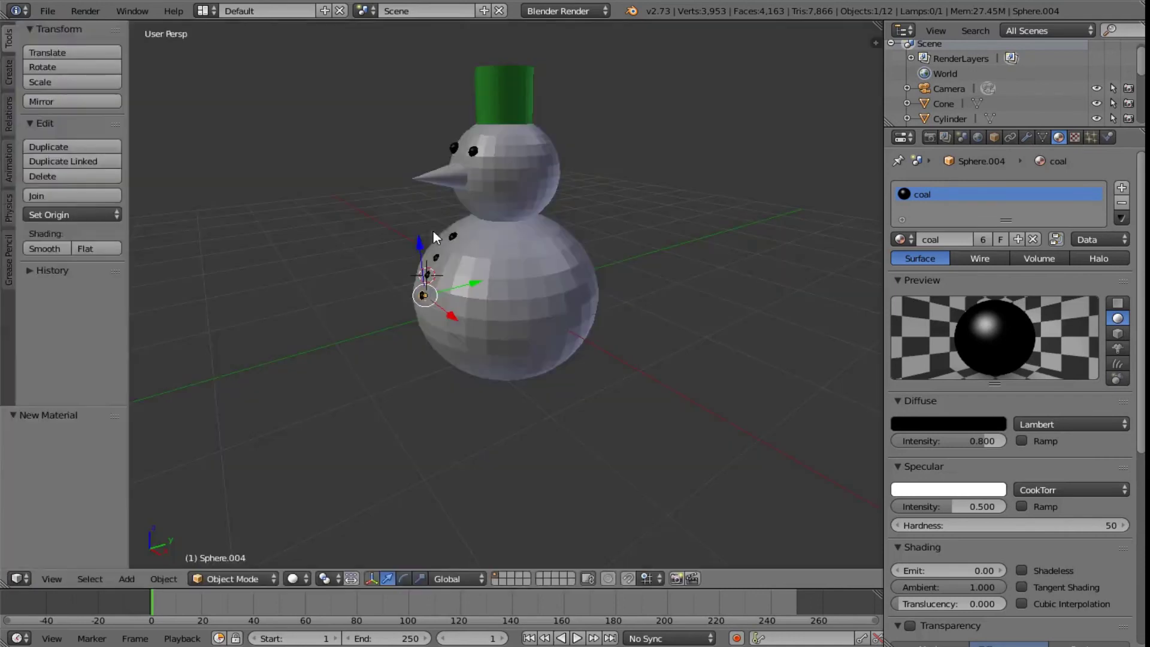
{"action": "right_click", "coordinate": [457, 176]}
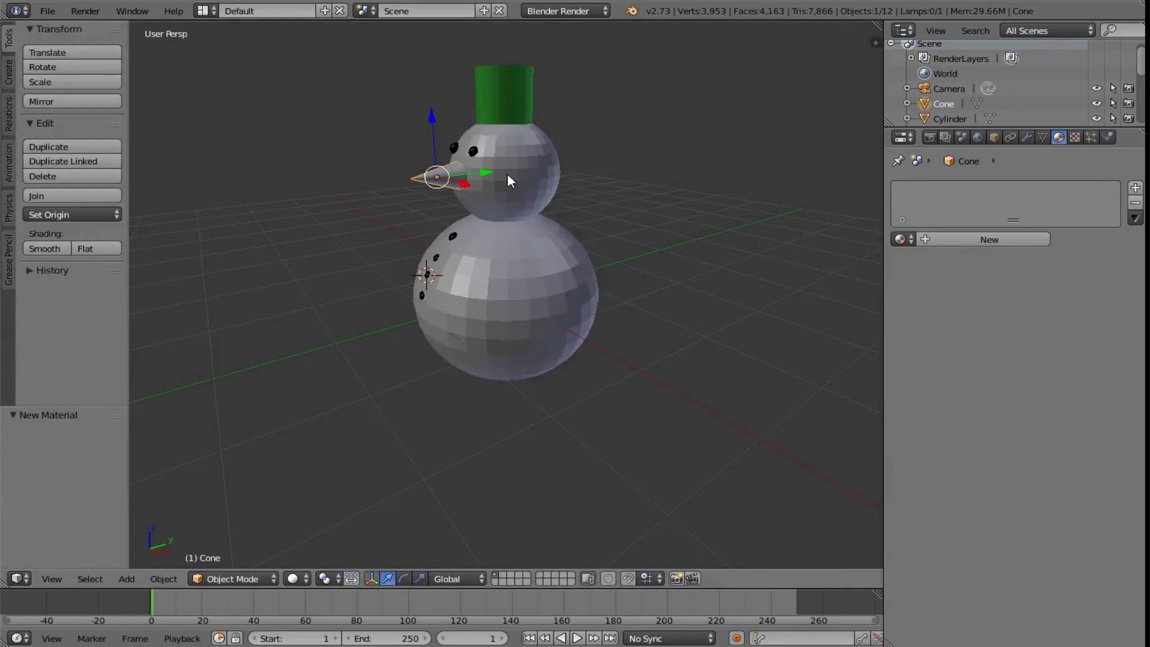
Give the nose a new 'carrot' material with a darkened orange diffuse colour
{"action": "left_click", "coordinate": [968, 240]}
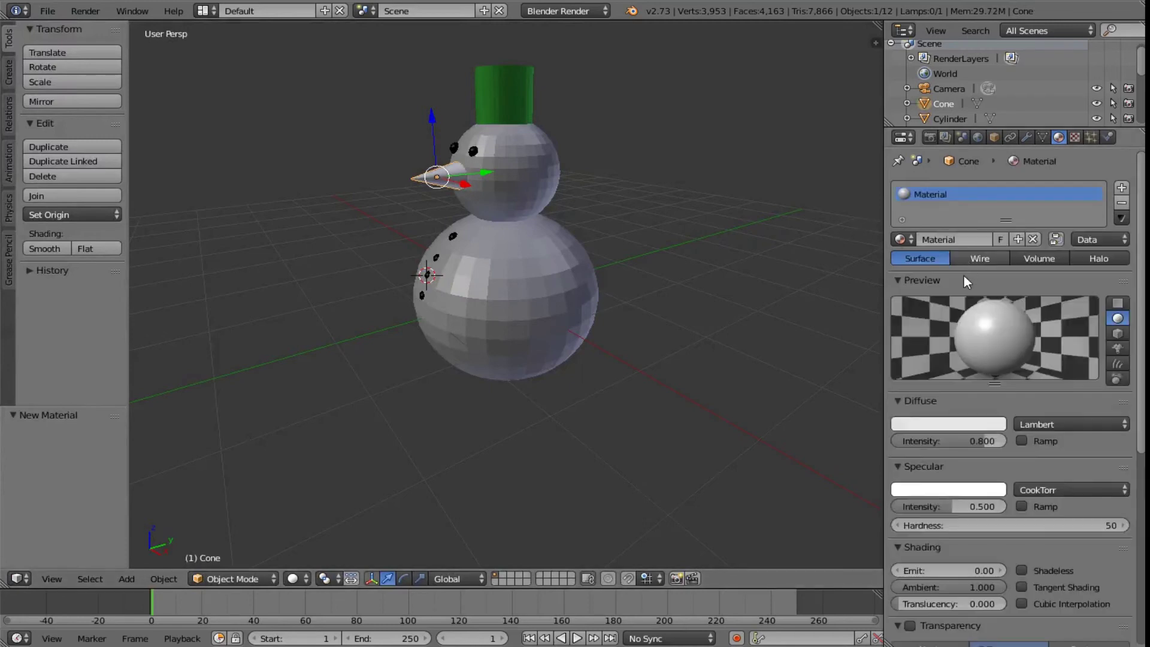
{"action": "type", "text": "carrot"}
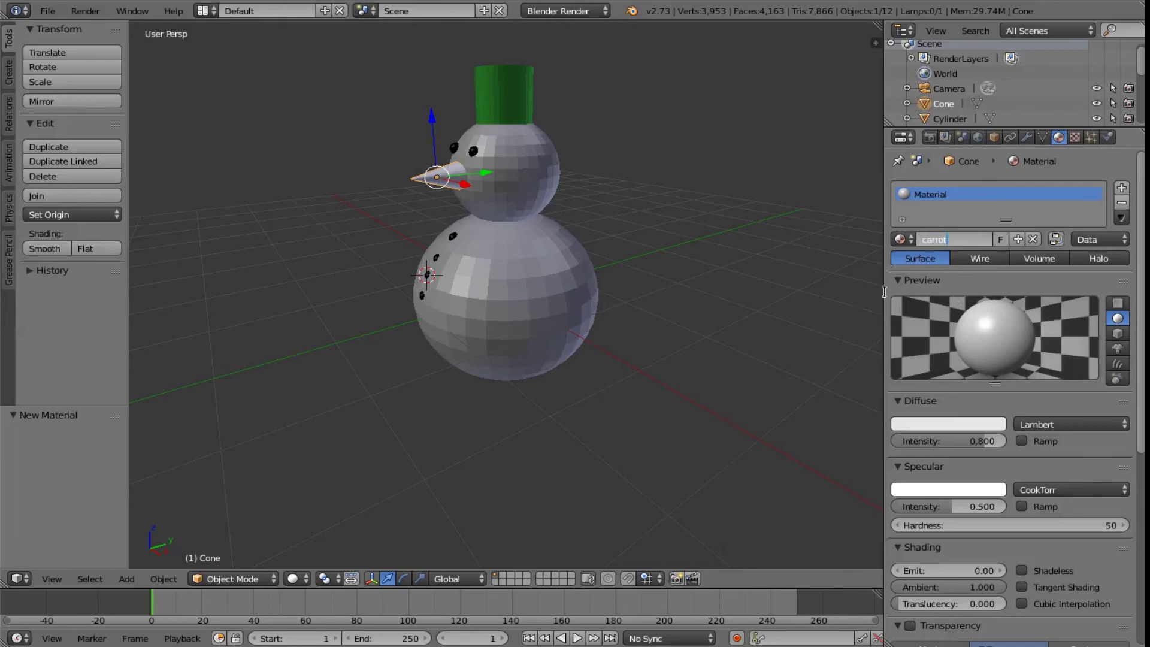
{"action": "key", "text": "Return"}
{"action": "left_click", "coordinate": [953, 427]}
{"action": "left_click_drag", "start_coordinate": [920, 292], "coordinate": [892, 309]}
{"action": "left_click_drag", "start_coordinate": [993, 231], "coordinate": [992, 244]}
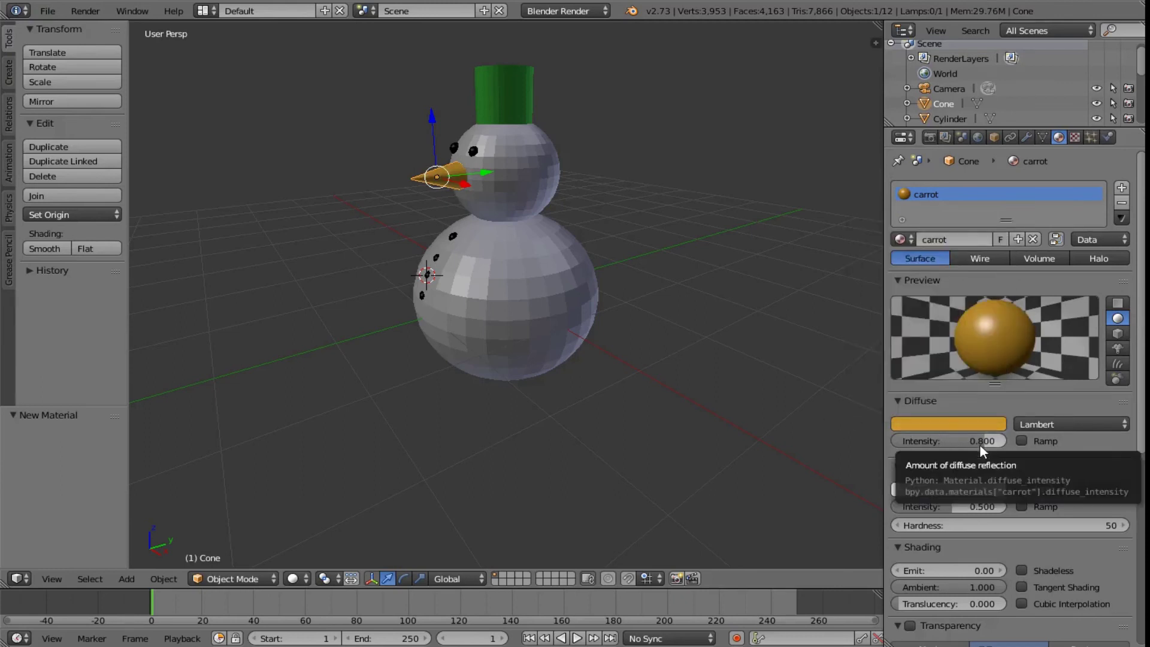
Render to check the orange nose, then select the lower body sphere
{"action": "key", "text": "F12"}
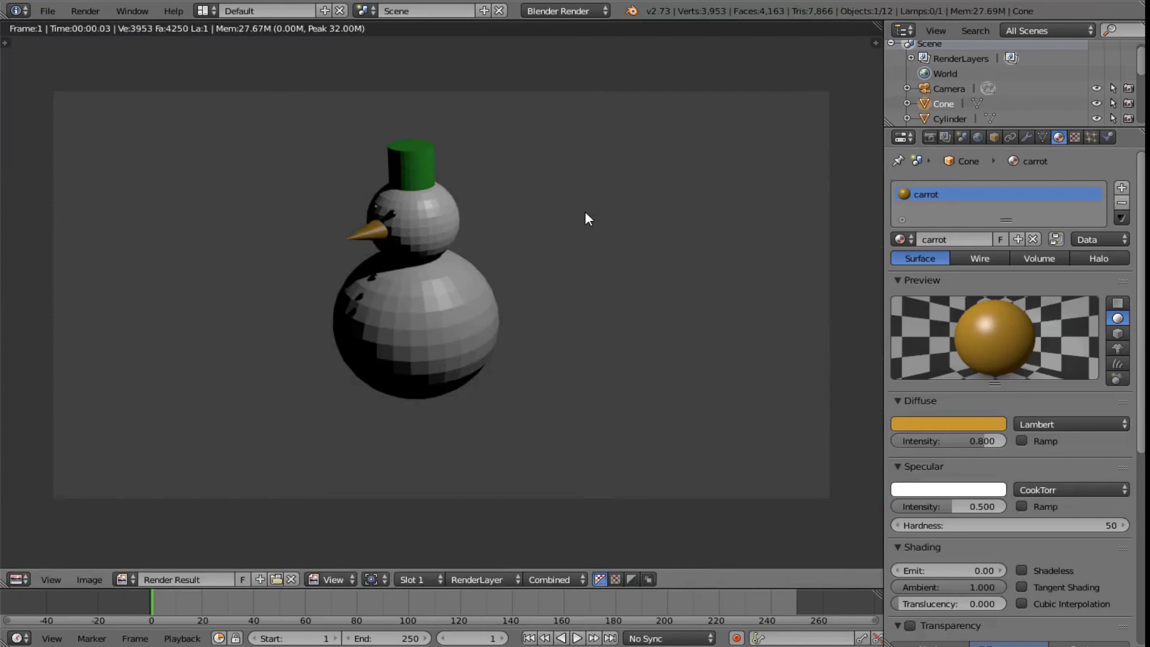
{"action": "key", "text": "Escape"}
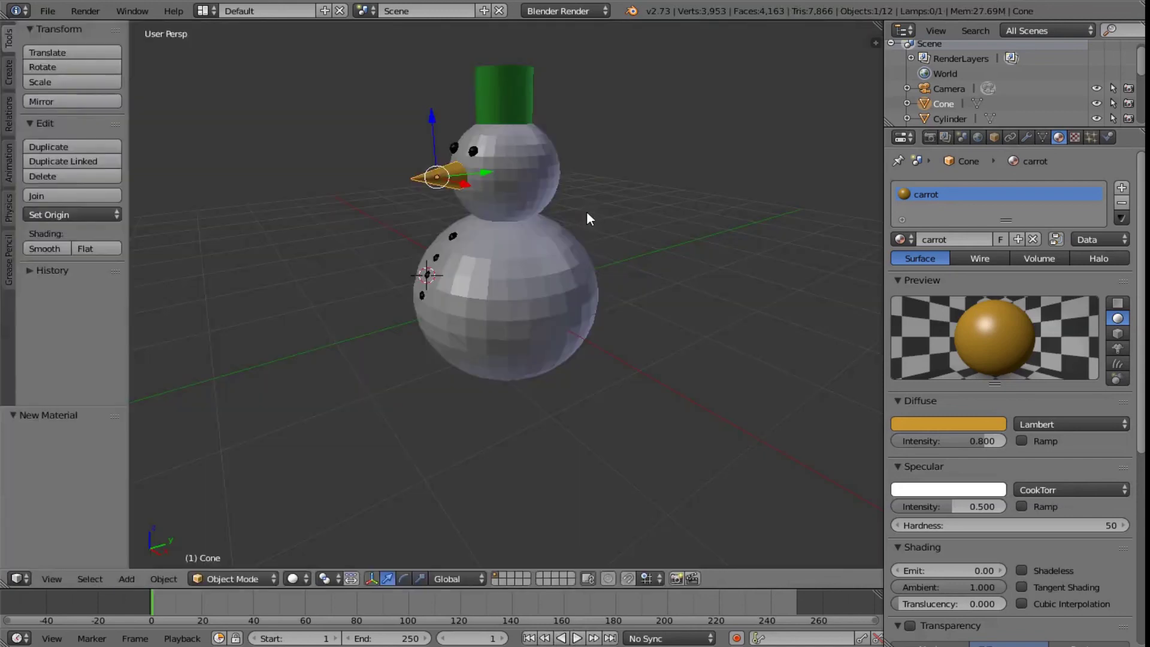
{"action": "right_click", "coordinate": [514, 310]}
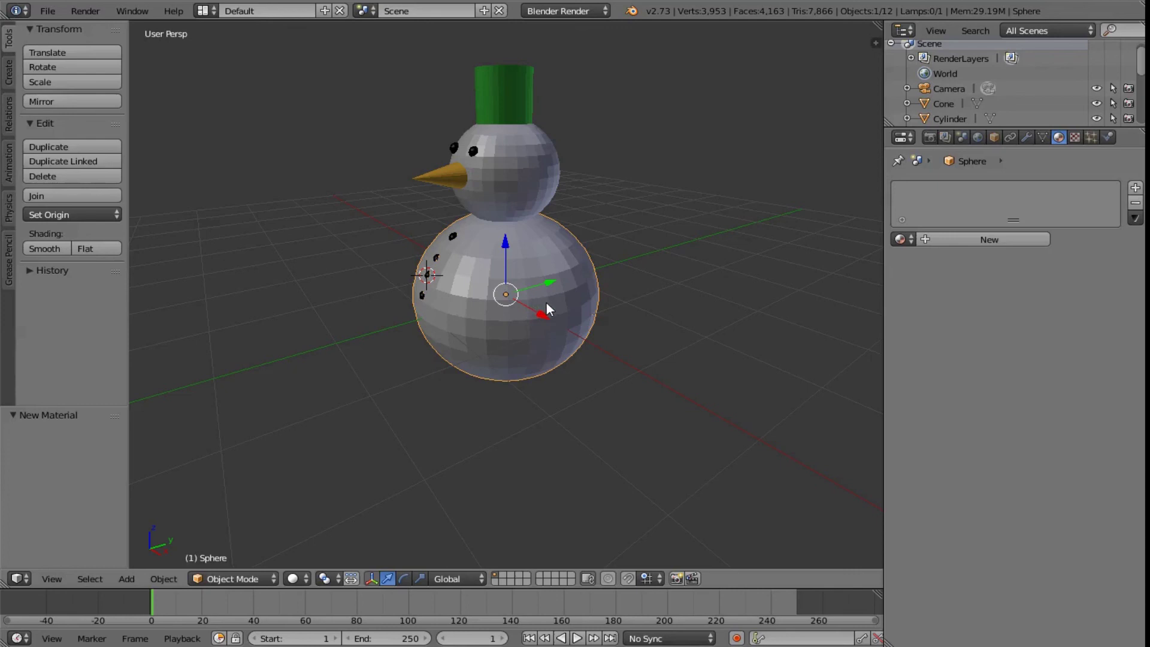
Give the body sphere a new 'snow' material with a pure white diffuse colour
{"action": "left_click", "coordinate": [994, 239]}
{"action": "type", "text": "snow"}
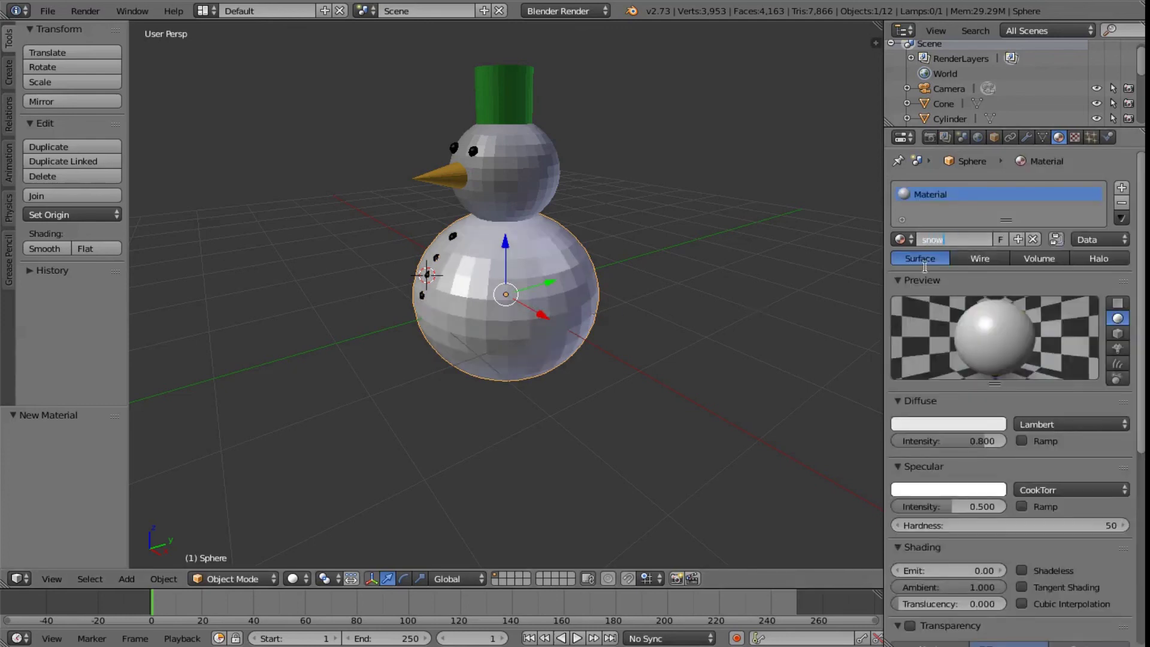
{"action": "key", "text": "Return"}
{"action": "left_click", "coordinate": [957, 424]}
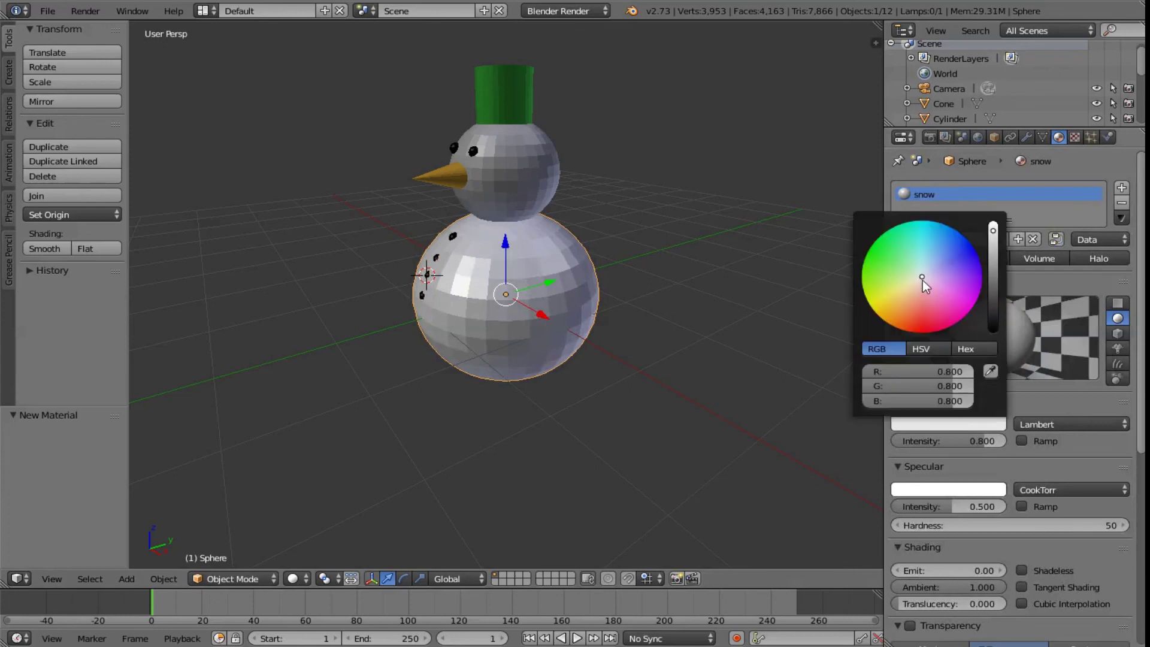
{"action": "left_click", "coordinate": [993, 229]}
{"action": "left_click", "coordinate": [994, 223]}
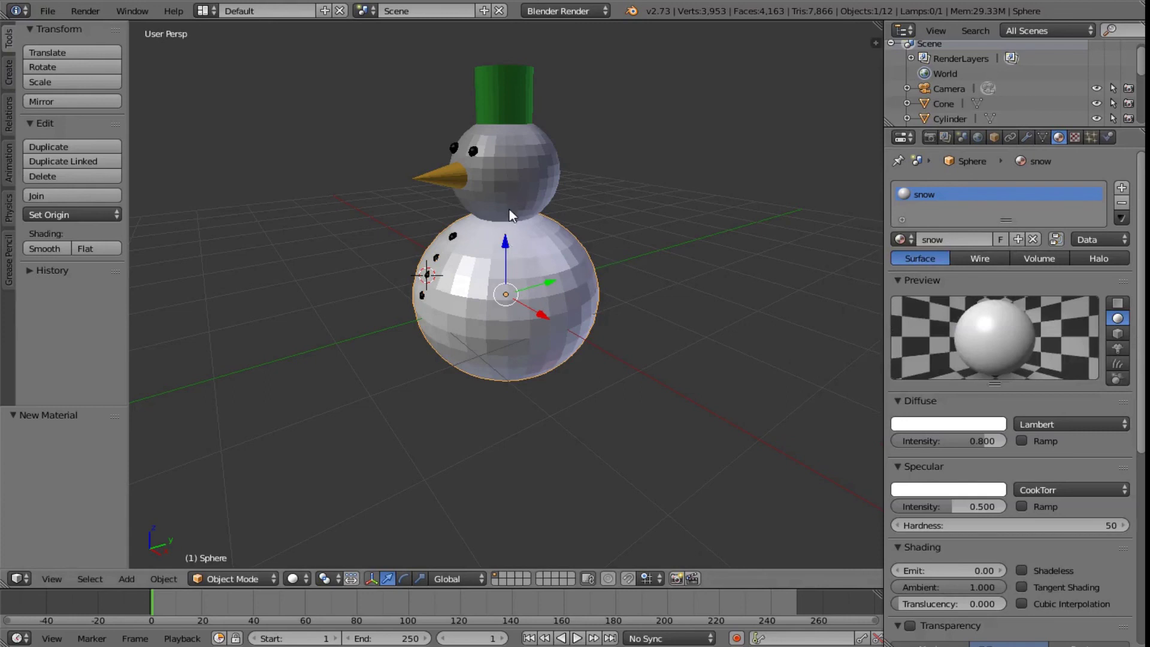
Apply the snow material to the head sphere and render to check it
{"action": "right_click", "coordinate": [520, 173]}
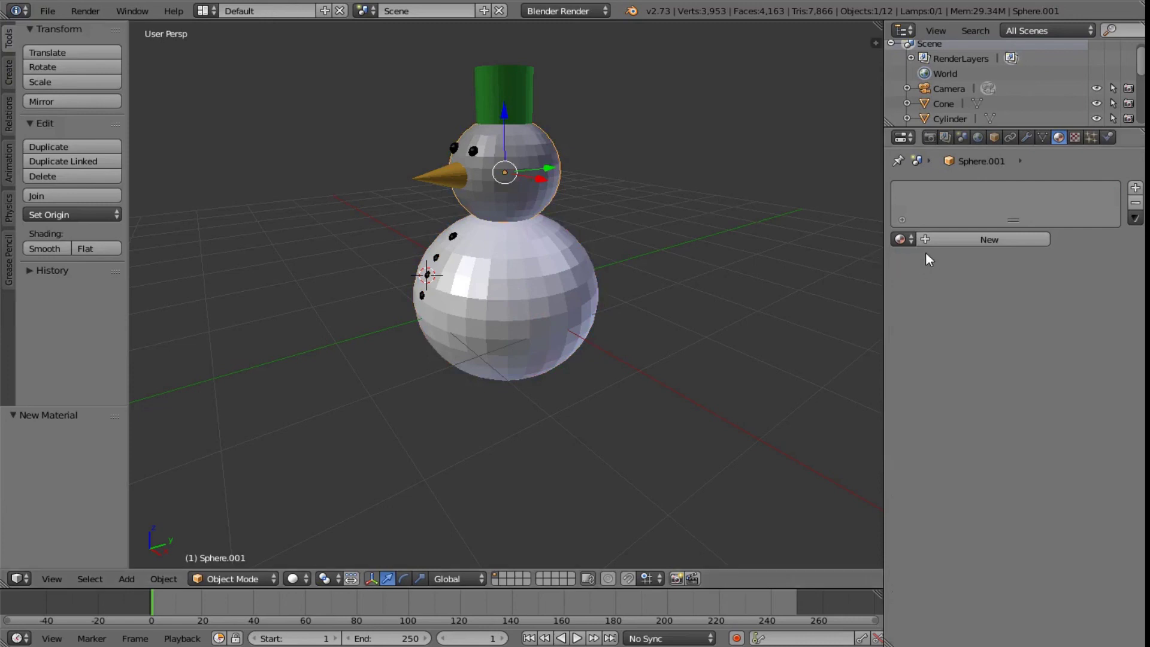
{"action": "left_click", "coordinate": [909, 239]}
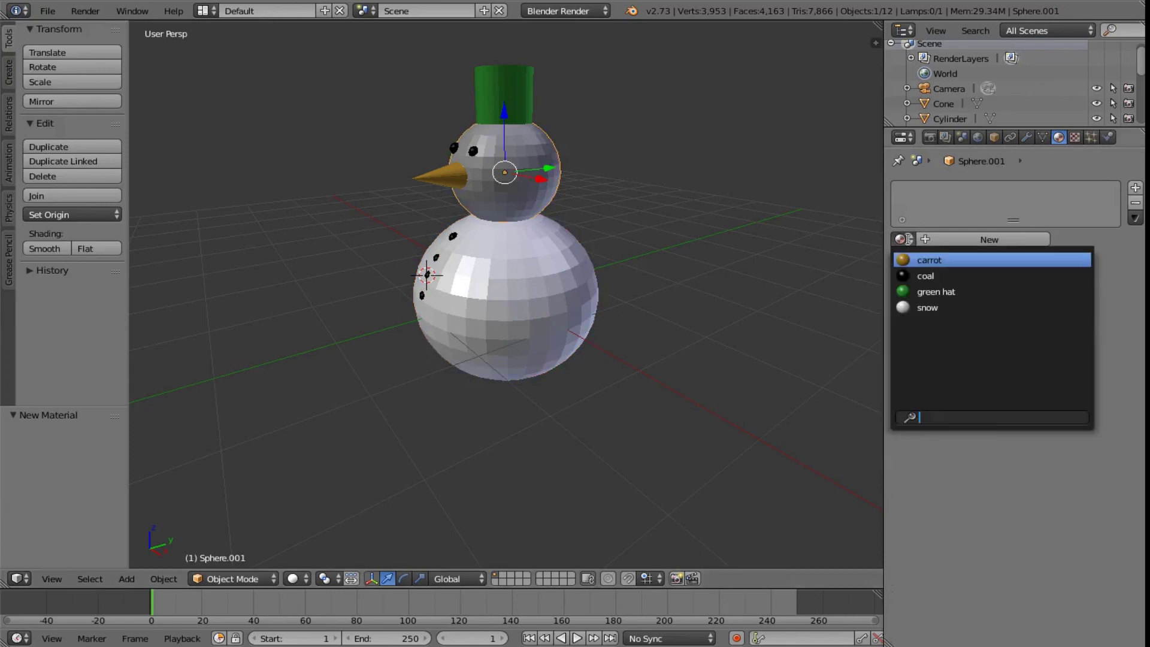
{"action": "left_click", "coordinate": [898, 305]}
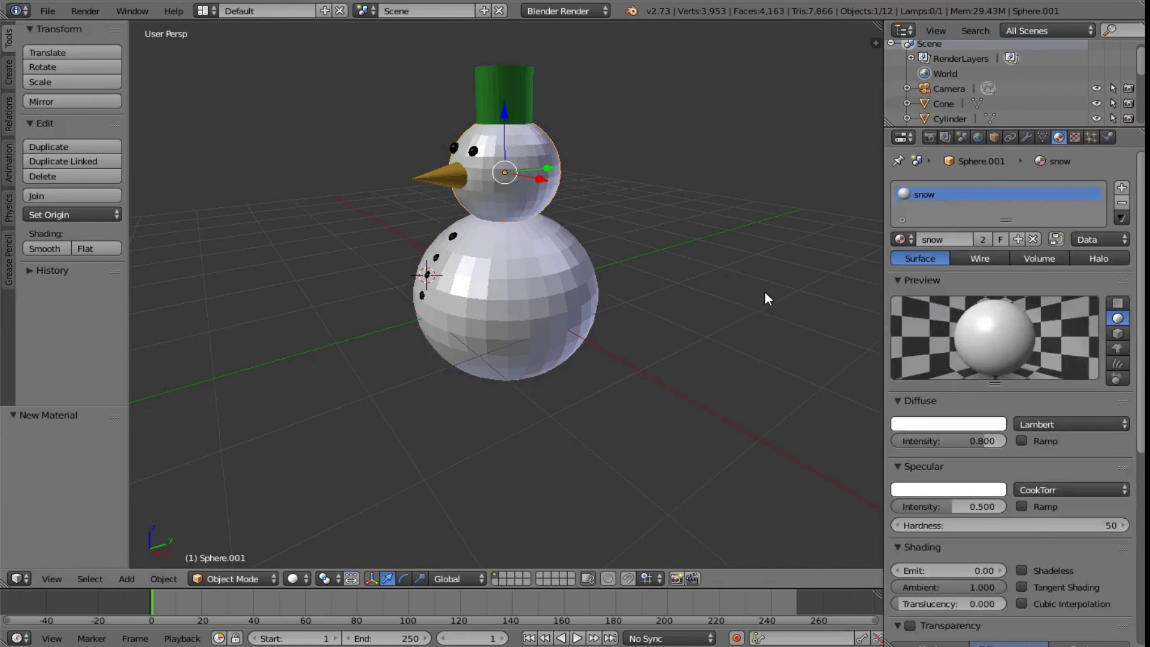
{"action": "key", "text": "F12"}
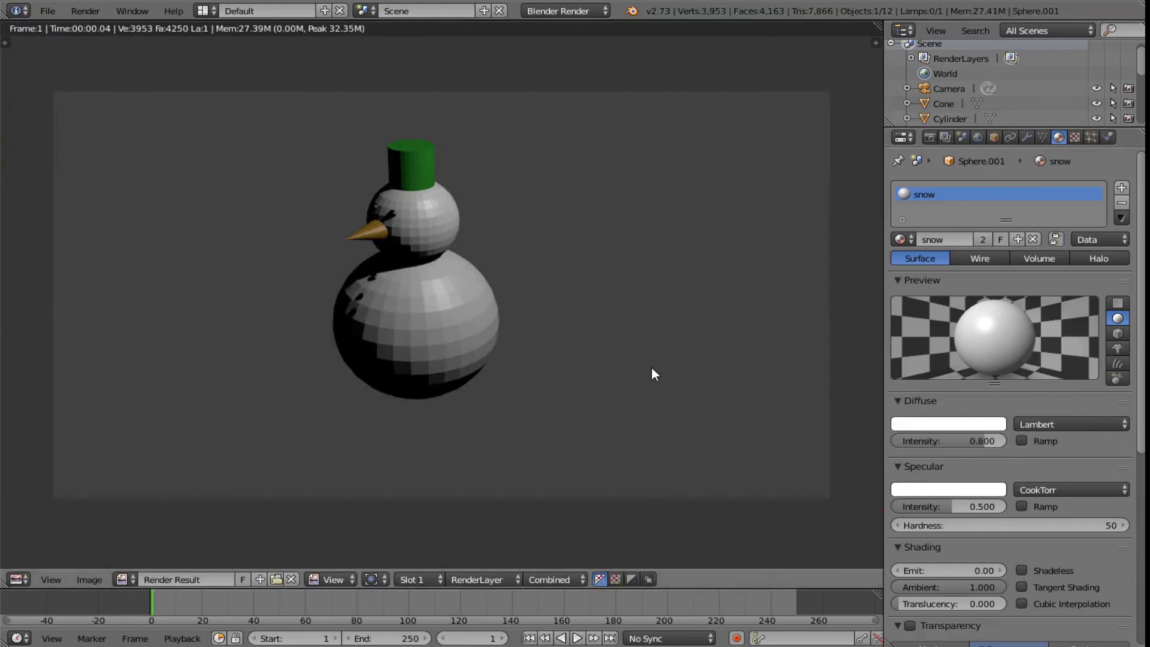
{"action": "key", "text": "Escape"}
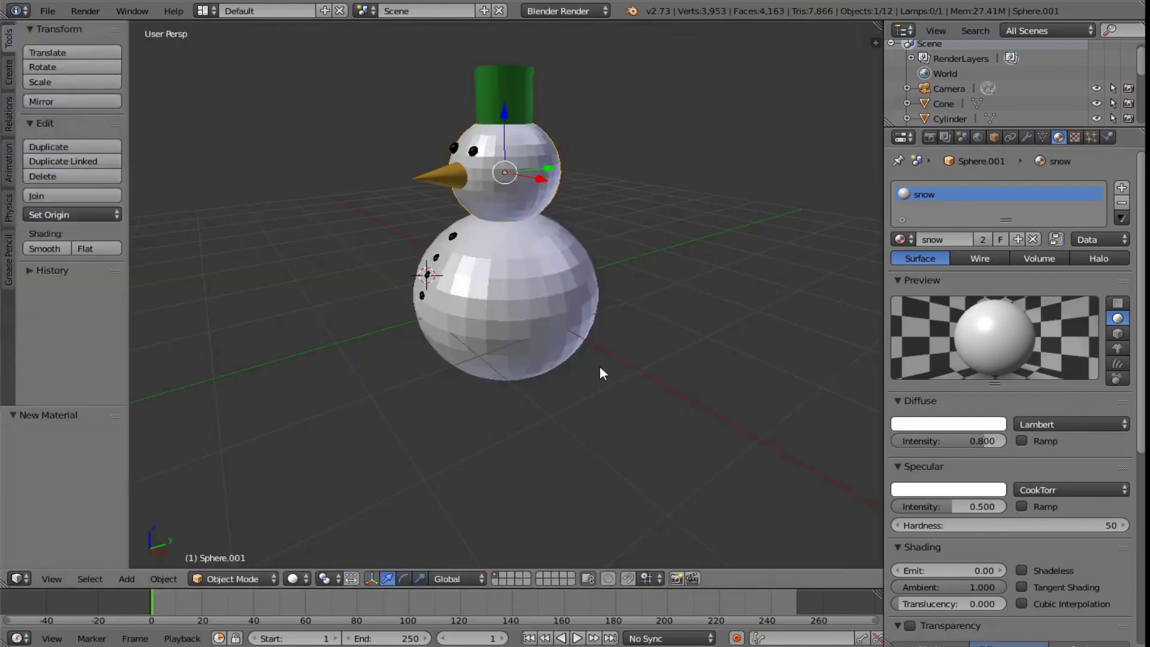